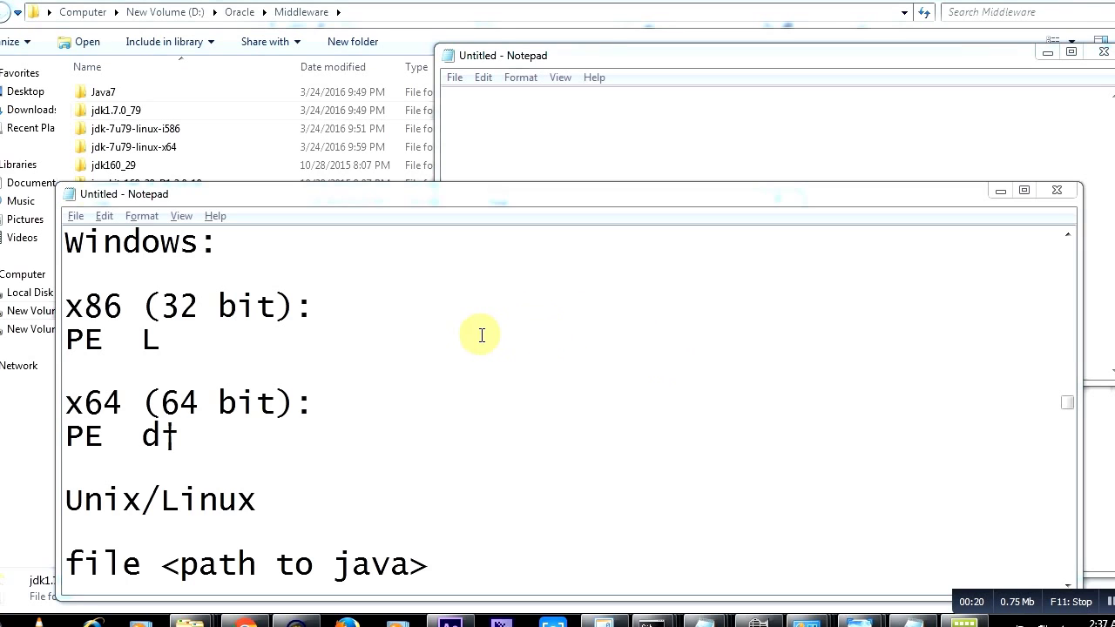
Step: Open D:\Oracle\Middleware\jdk160_29\bin in Explorer and reveal its full path in the address bar
left_click(131, 111)
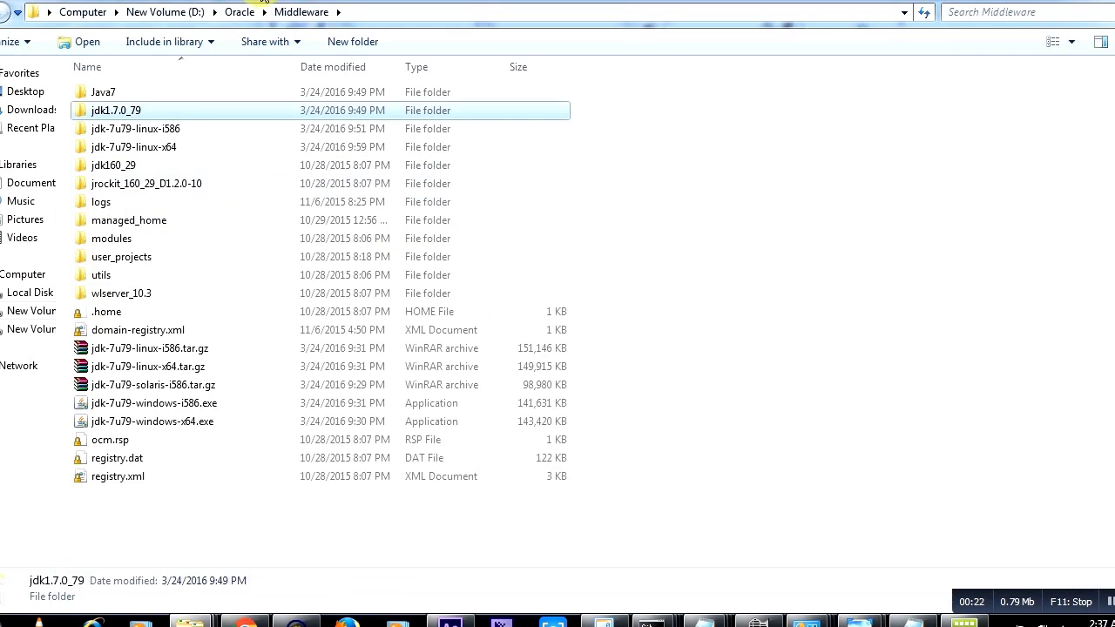
left_click(118, 168)
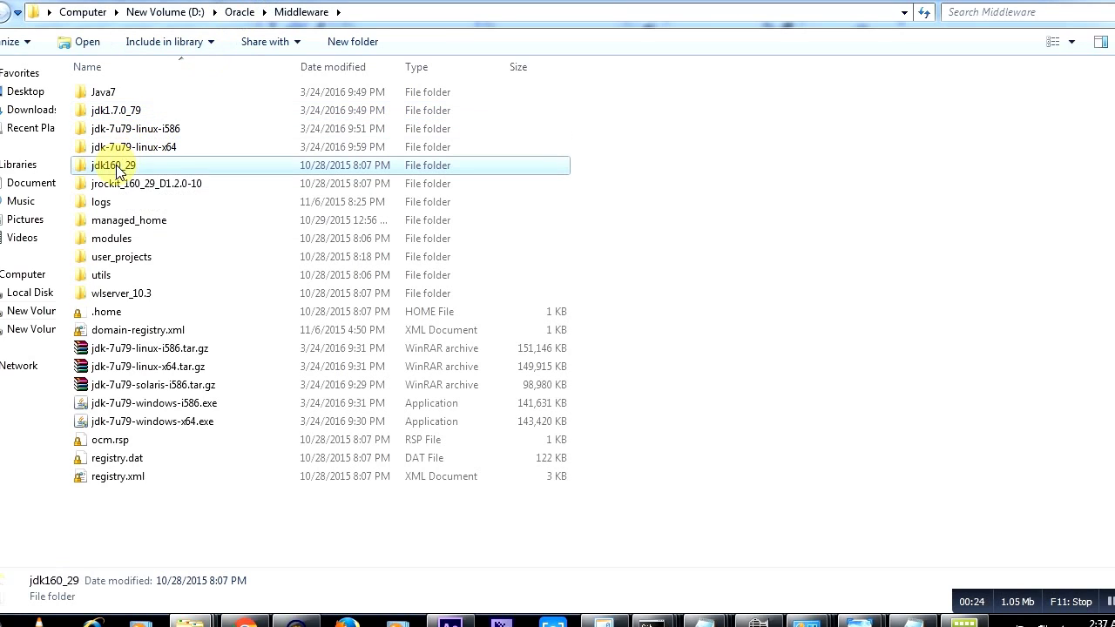
left_click(121, 114)
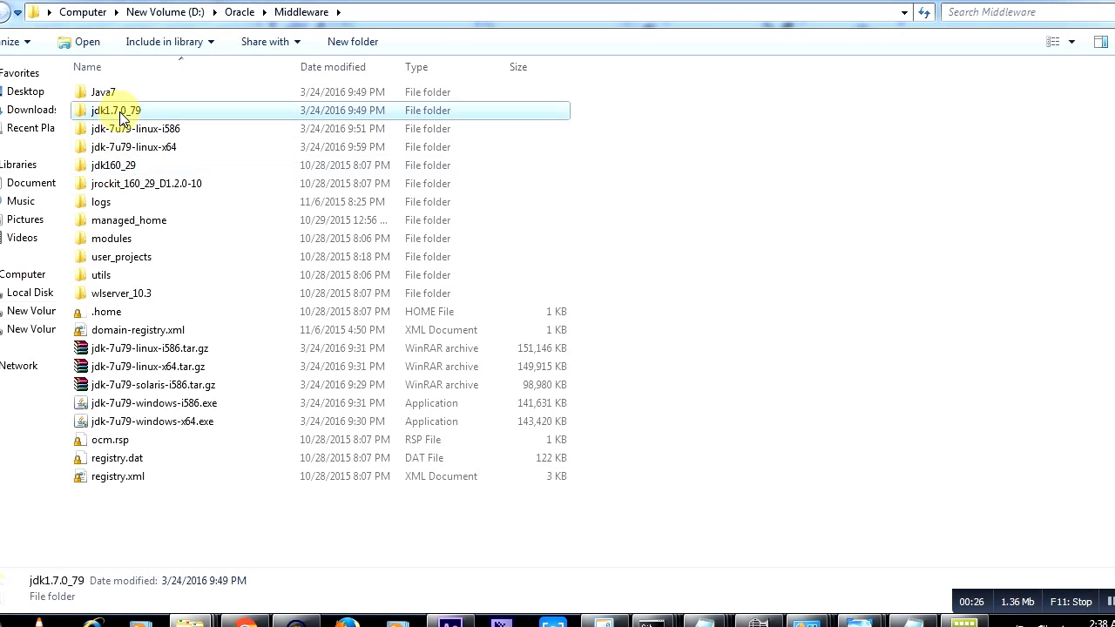
left_click(125, 168)
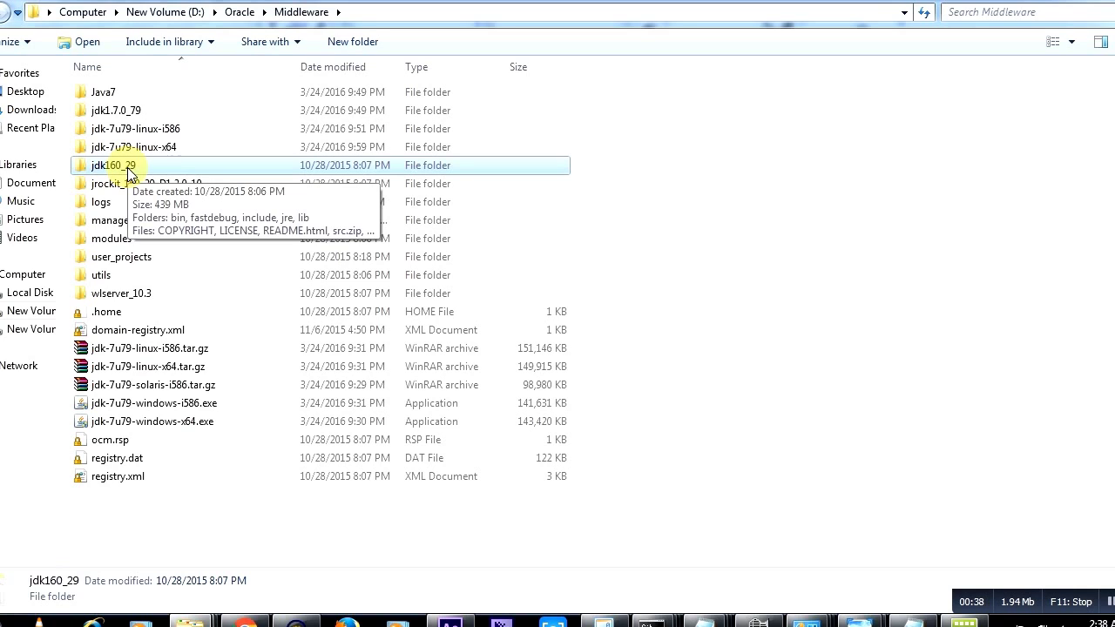
double_click(128, 170)
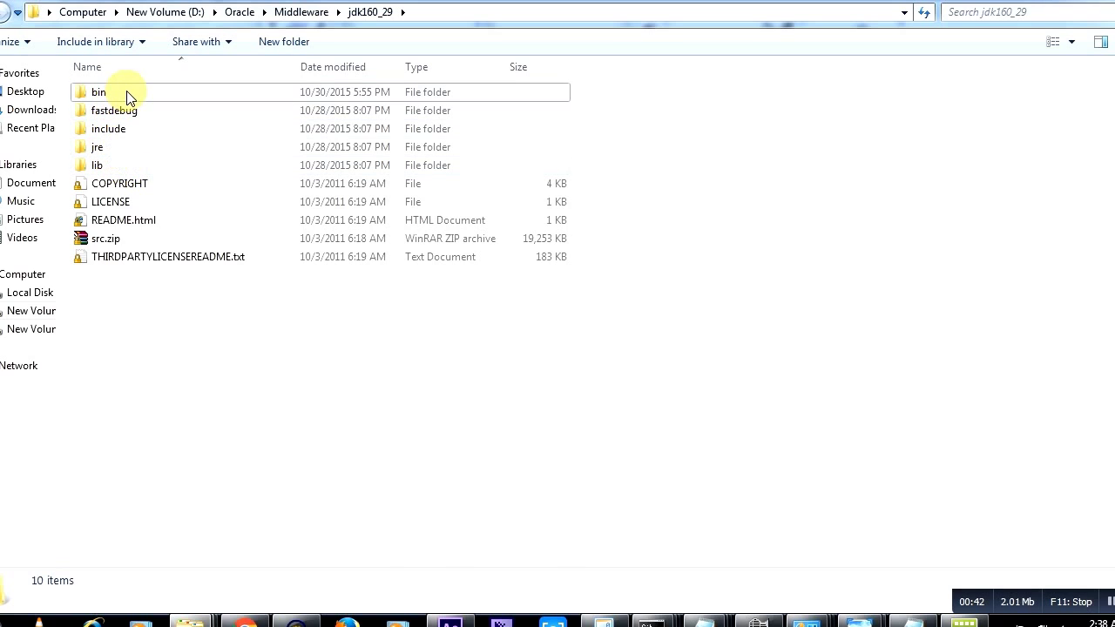
double_click(98, 91)
left_click(451, 13)
key("ctrl+c")
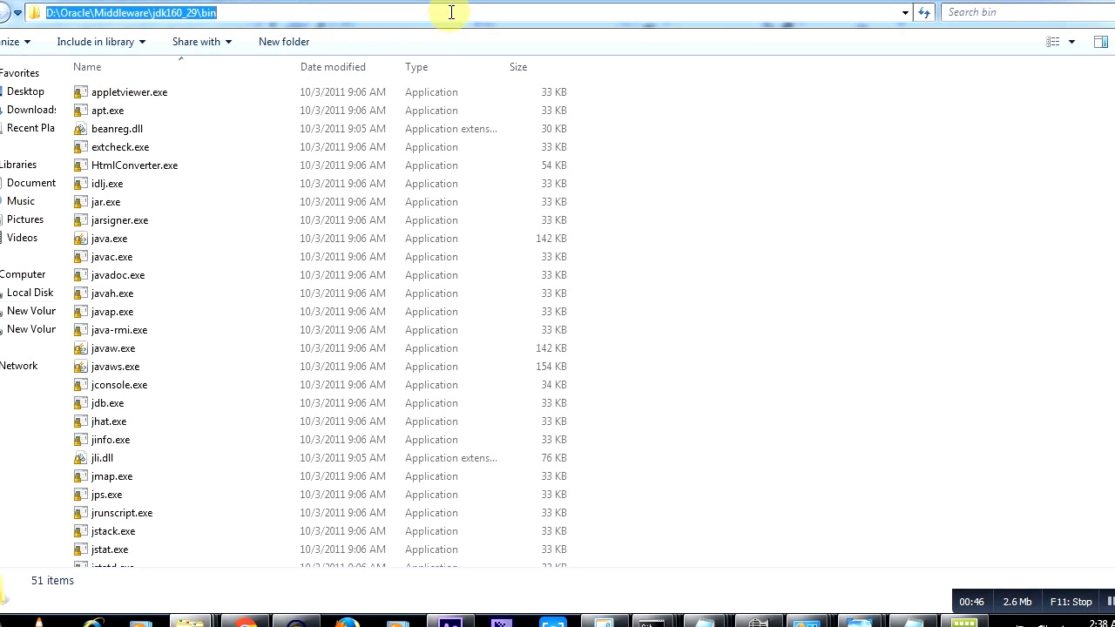
left_click(710, 618)
Step: Open java.exe from the pasted jdk160_29 bin path in Notepad, with the All Files filter
left_click(716, 571)
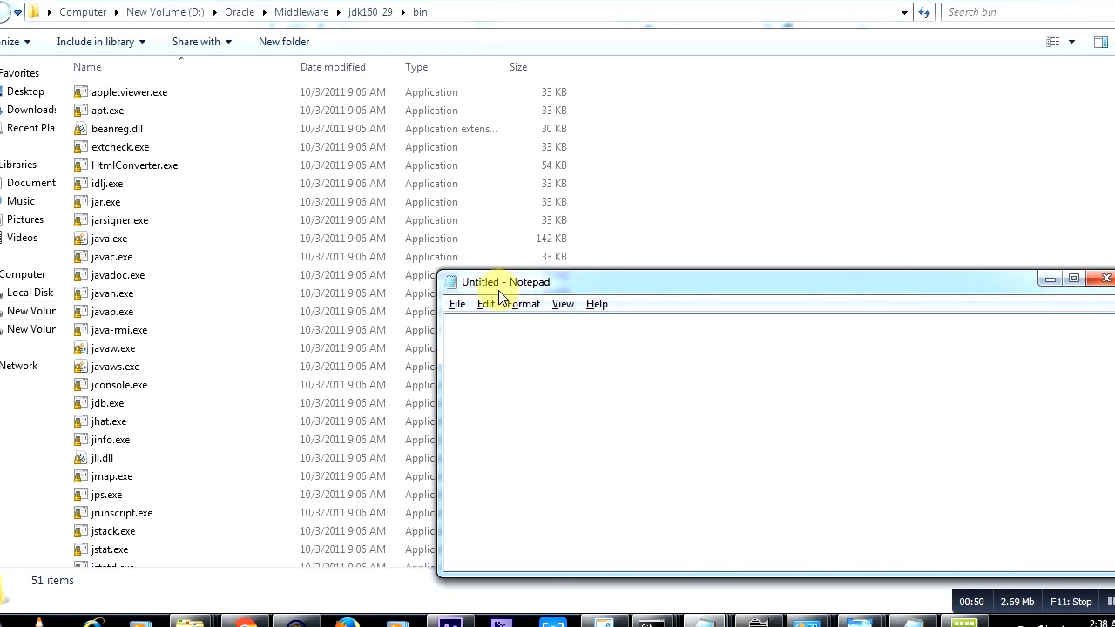
left_click(457, 304)
left_click(488, 347)
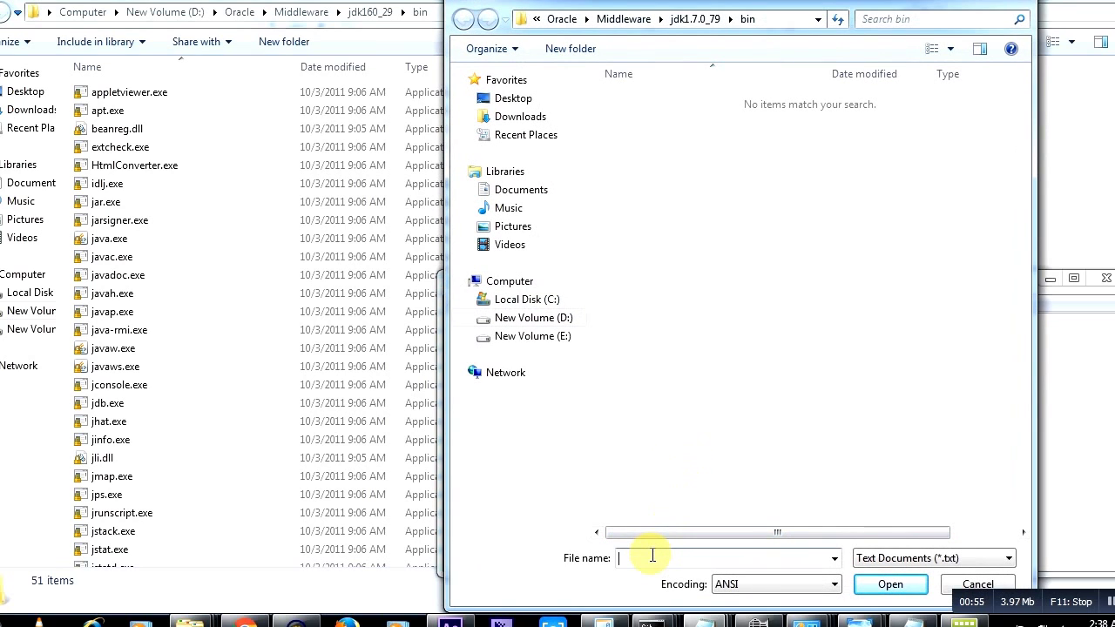
left_click(652, 557)
key("ctrl+v")
key("Return")
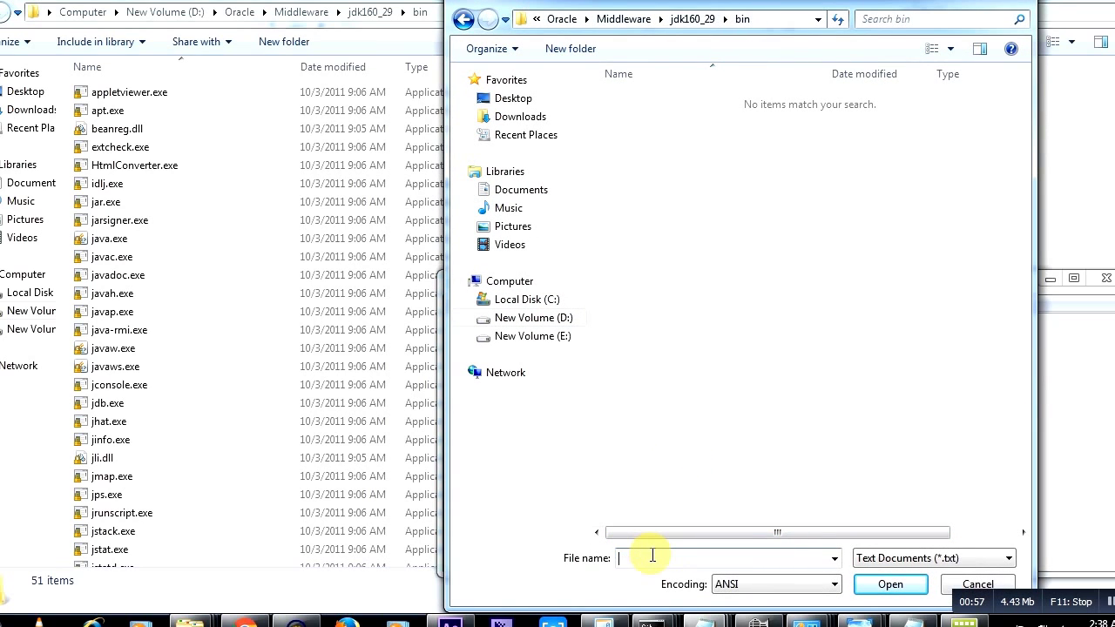
left_click(932, 557)
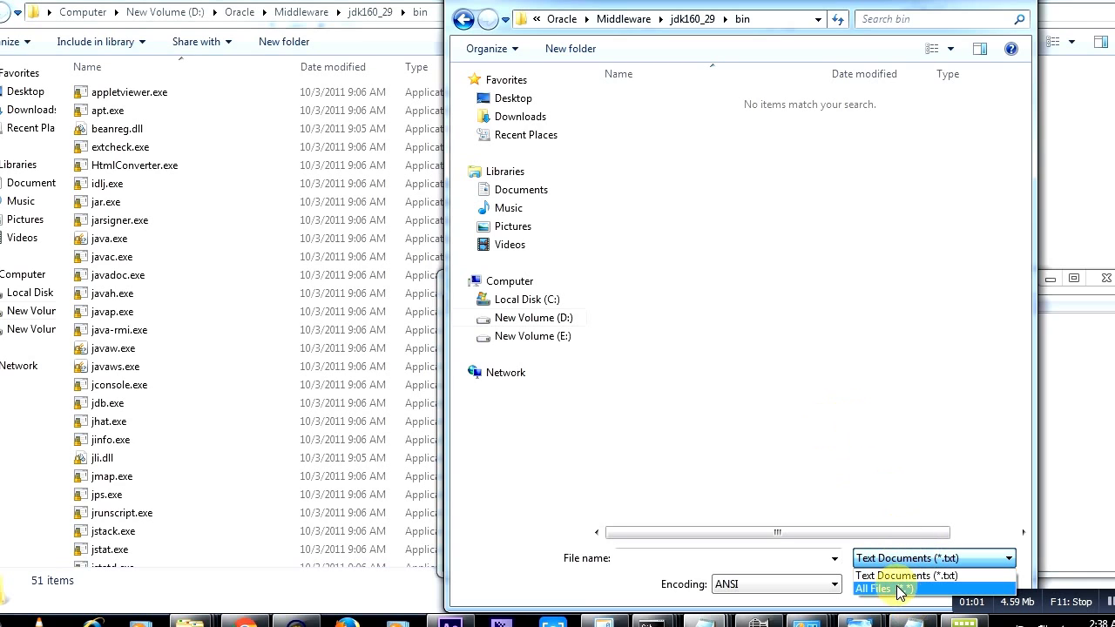
left_click(908, 589)
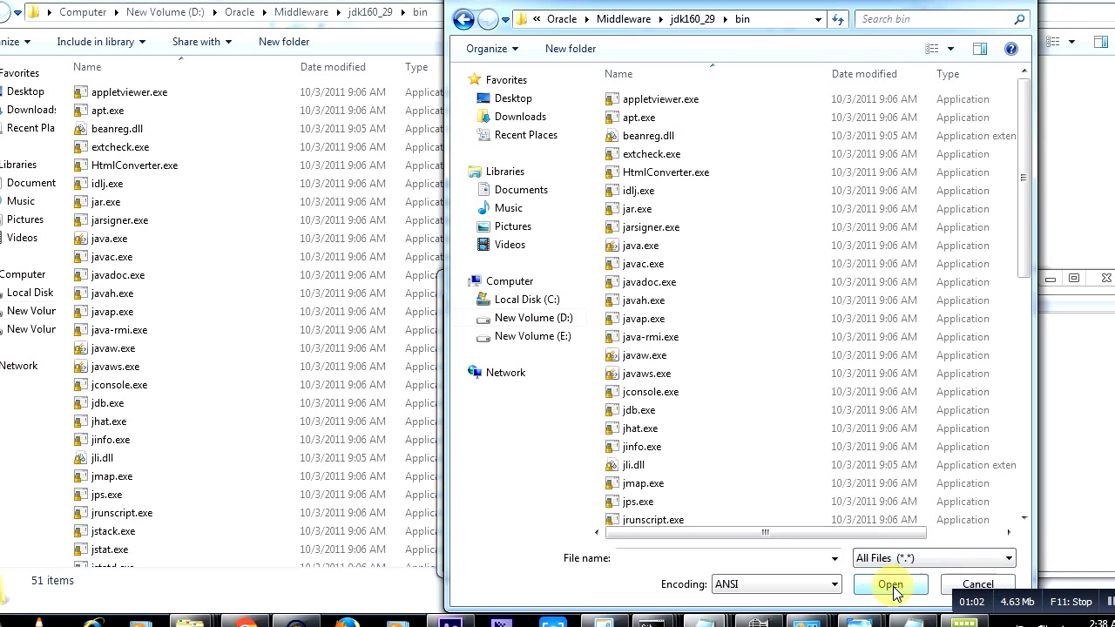
left_click(641, 247)
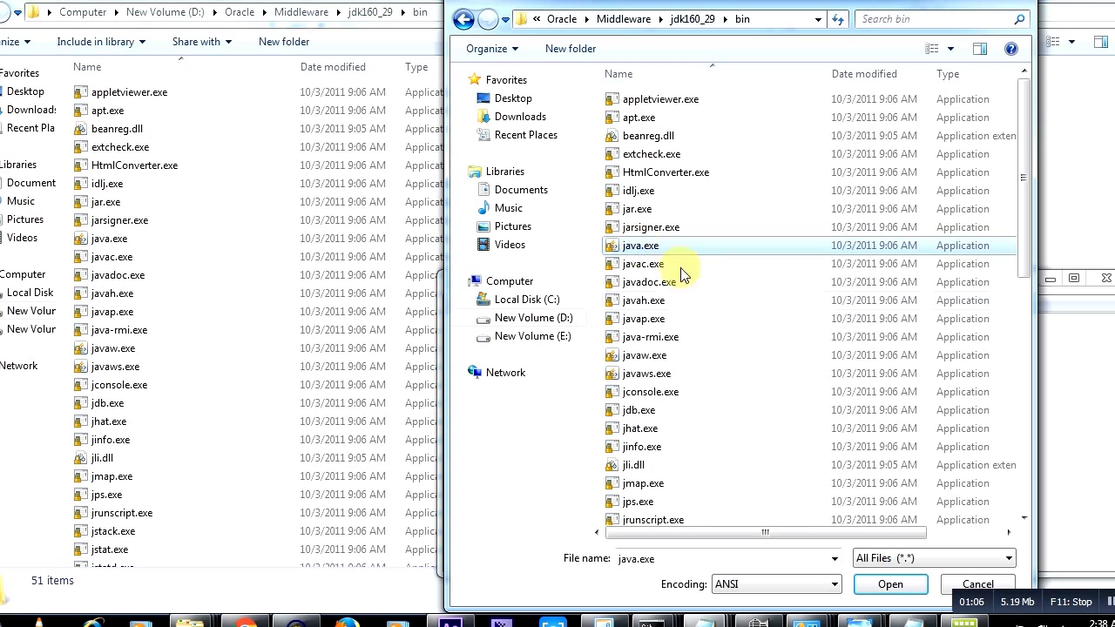
left_click(890, 585)
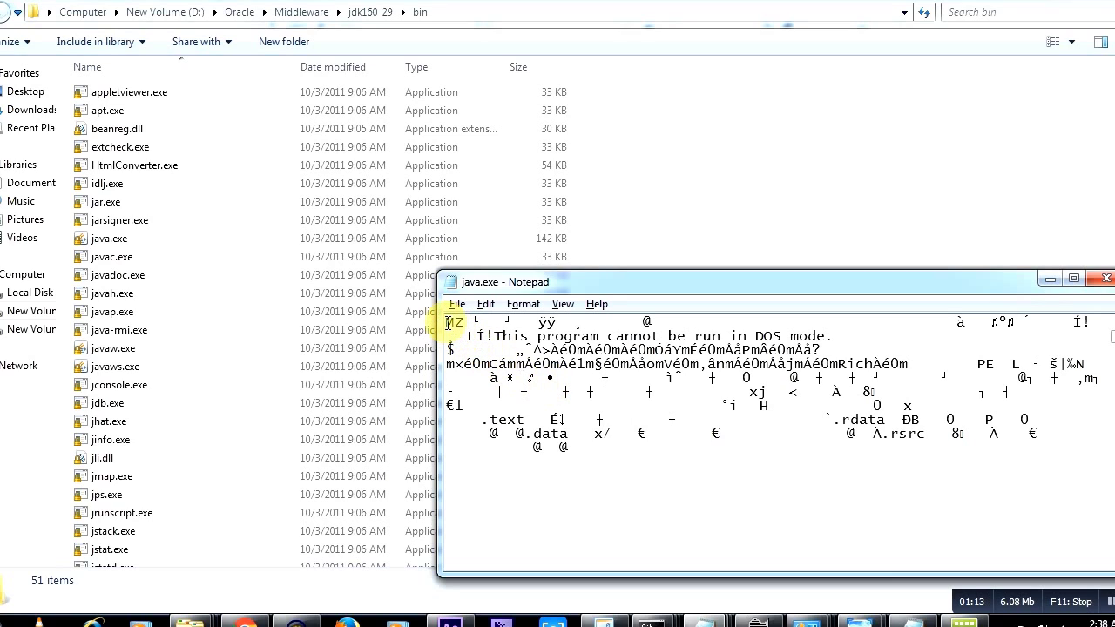
Step: Select the 32-bit signature line 'PE L' in the reference notes and return to java.exe
left_click_drag(448, 323, 466, 324)
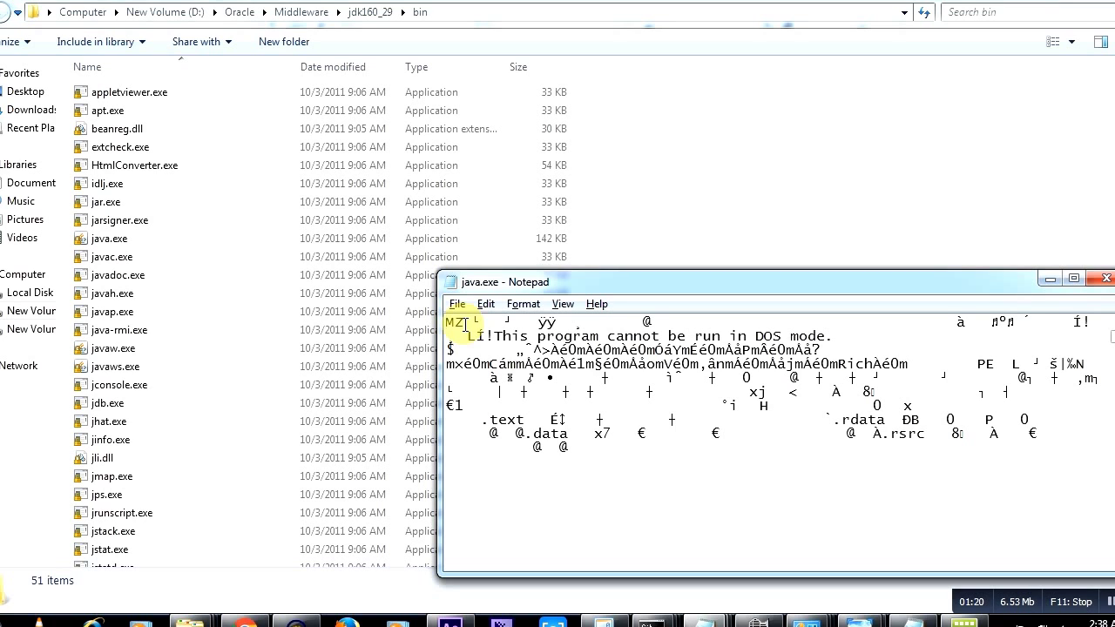
mouse_move(705, 620)
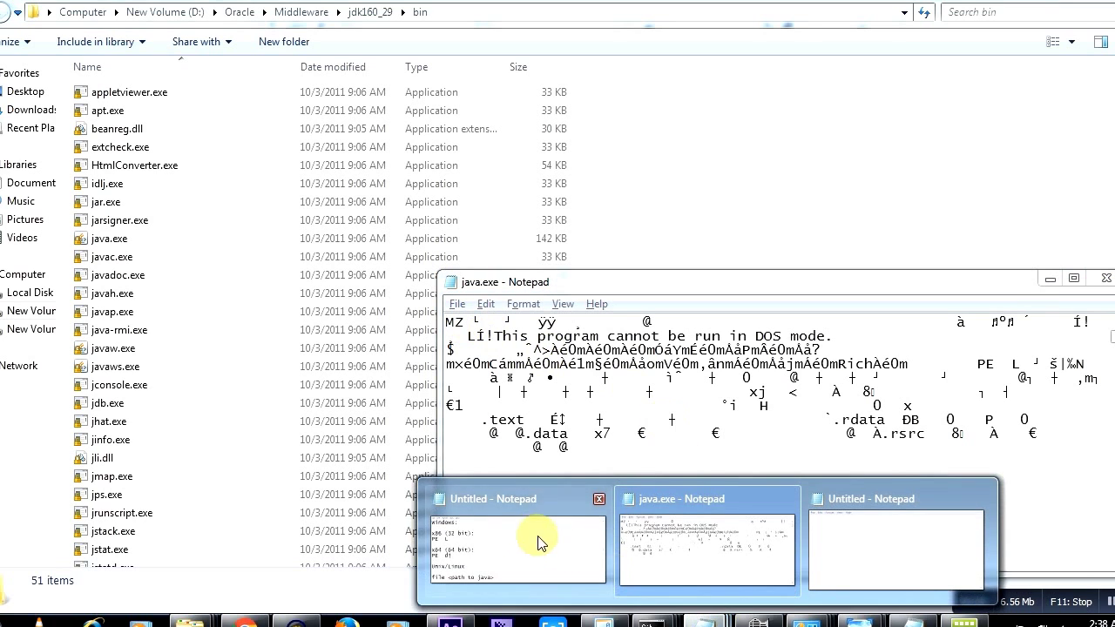
left_click(531, 535)
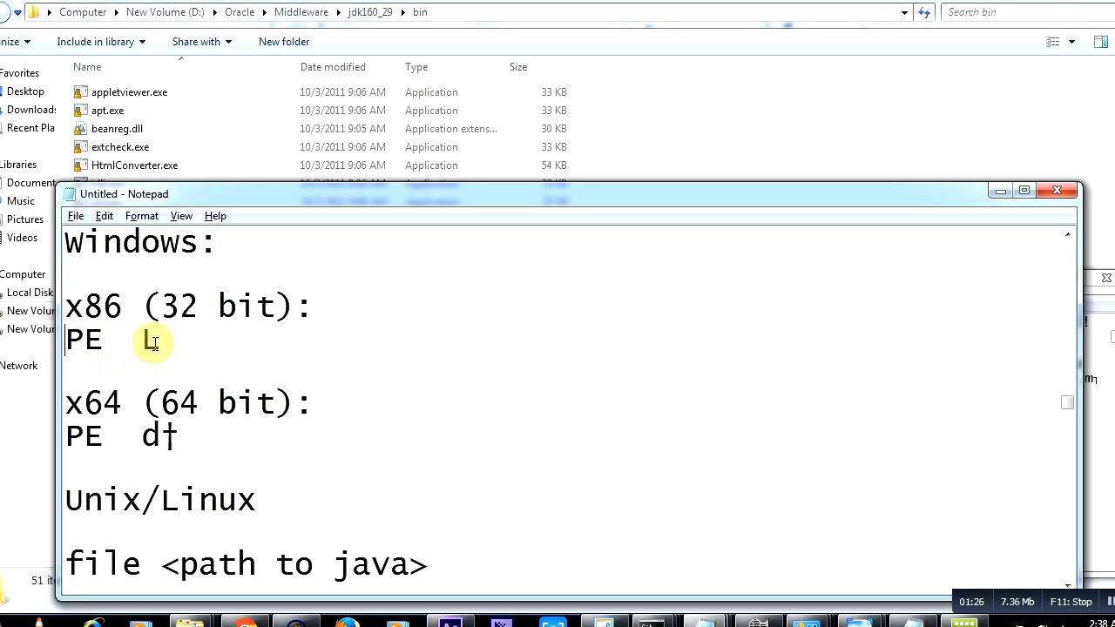
left_click_drag(160, 342, 69, 340)
key("ctrl+c")
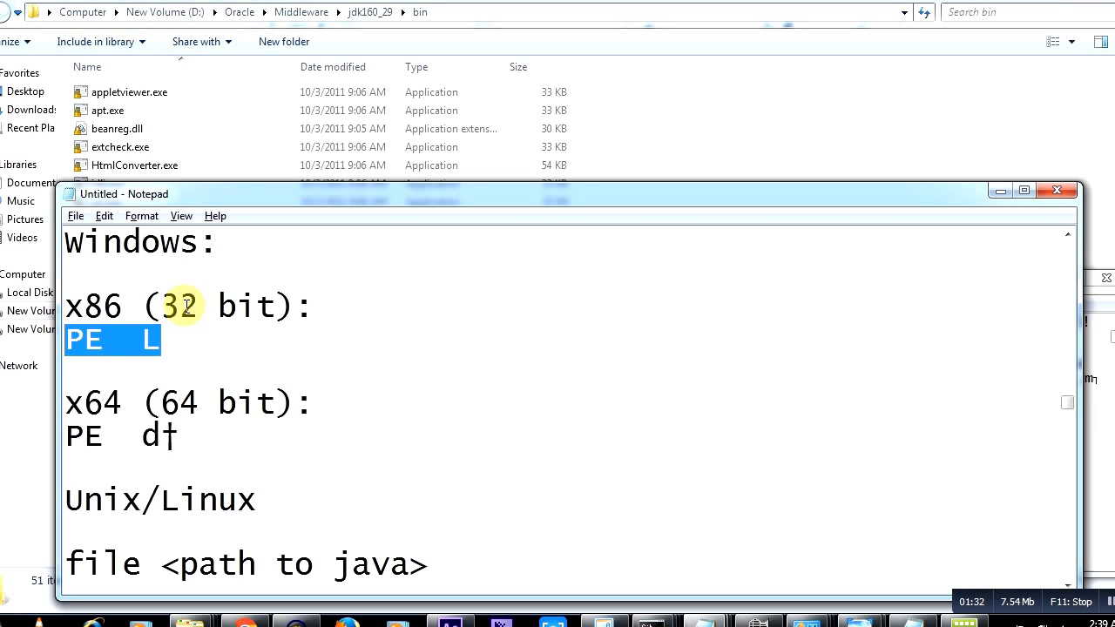
key("alt+Tab")
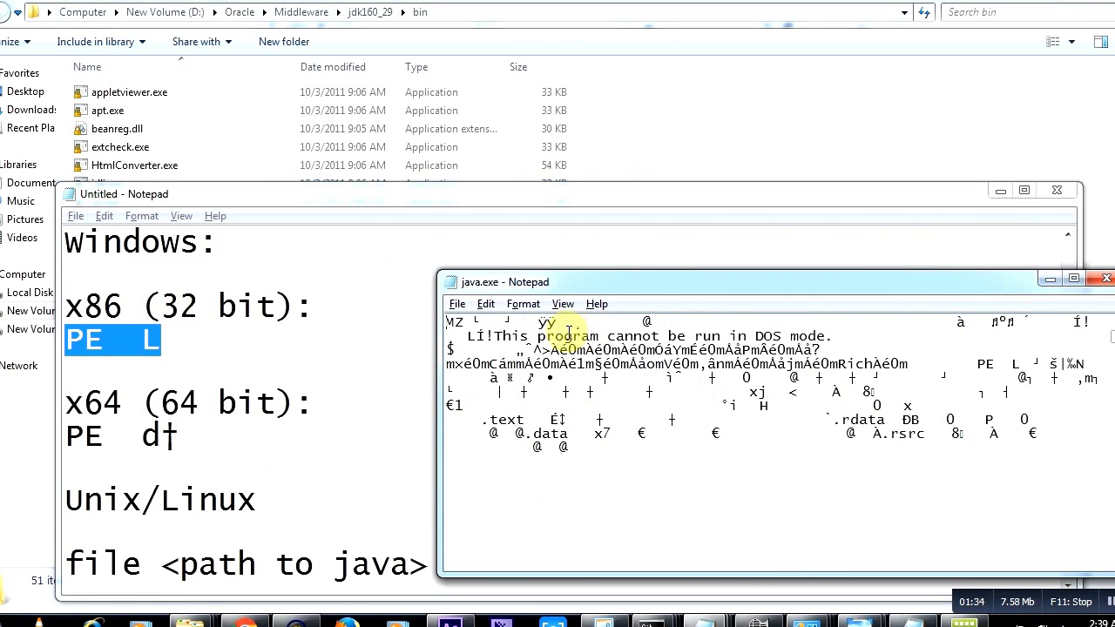
Step: Find the pasted 'PE L' signature in java.exe, then go back up to the Middleware folder
key("ctrl+f")
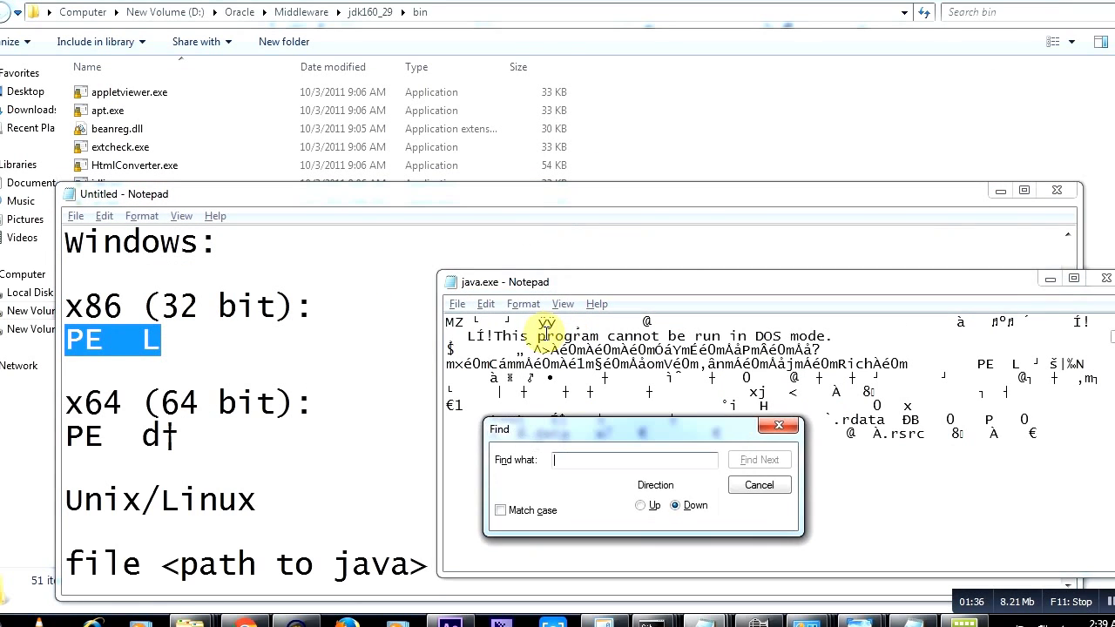
key("ctrl+v")
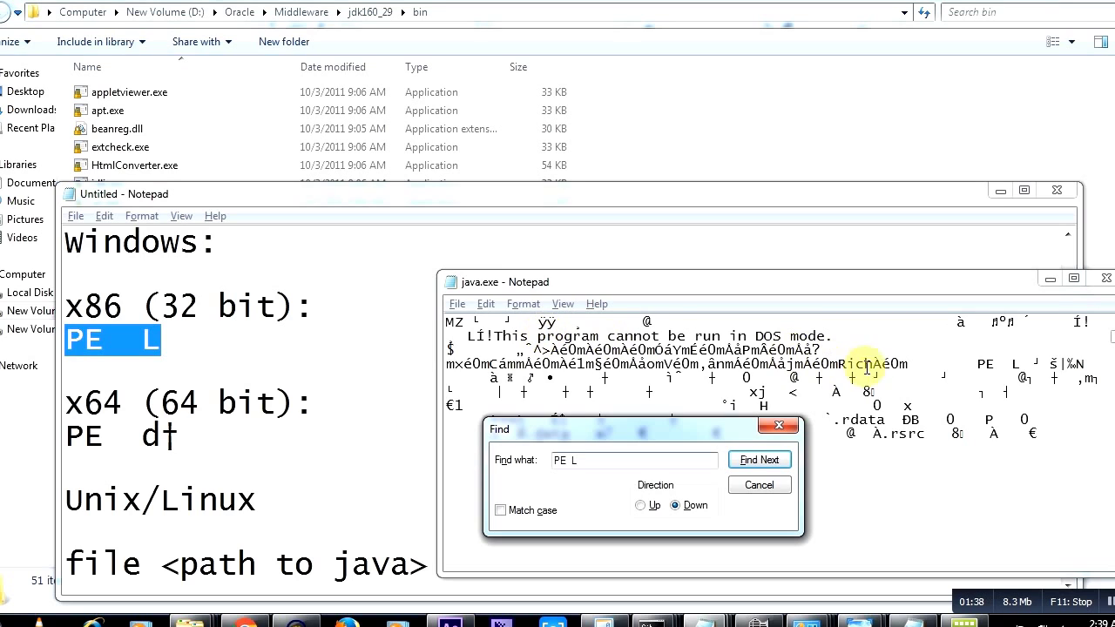
left_click(758, 467)
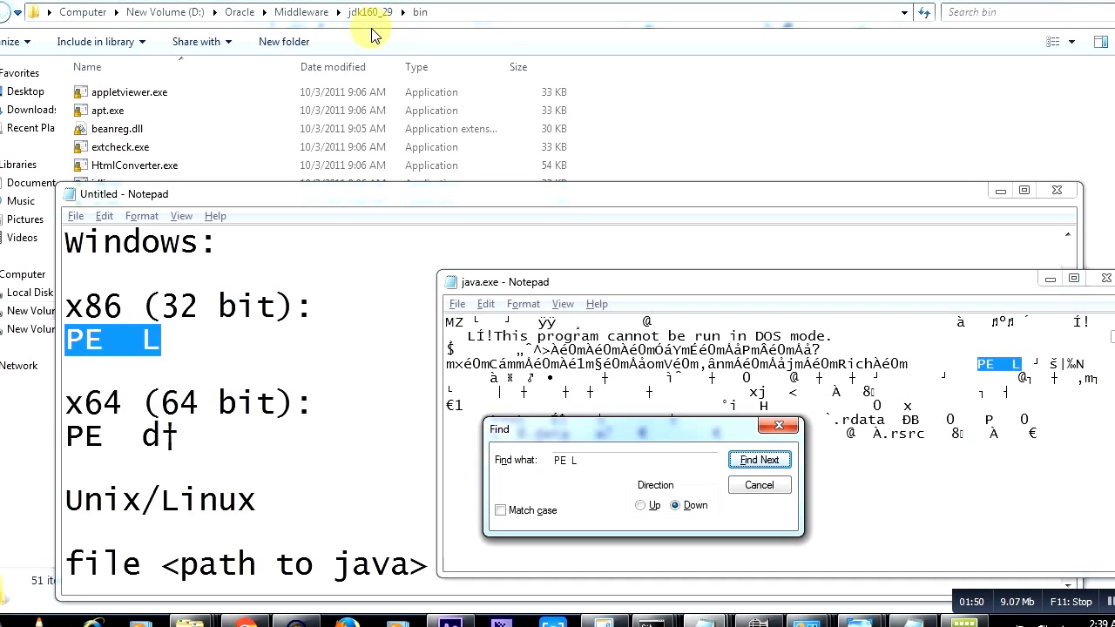
left_click(303, 13)
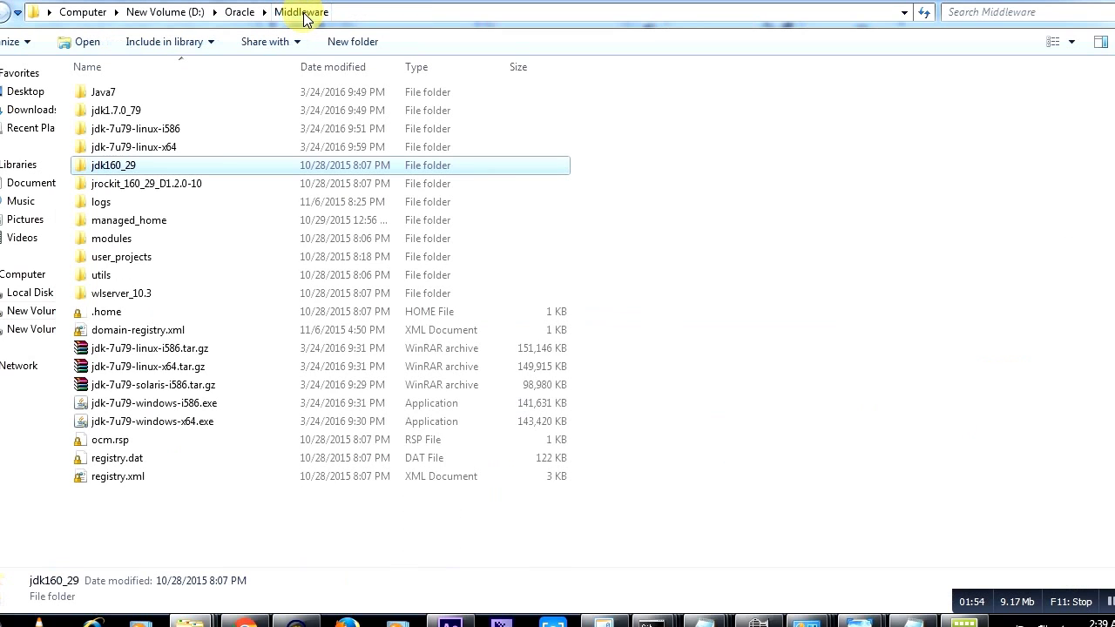
Step: Open D:\Oracle\Middleware\jdk1.7.0_79\bin and reveal its full path in the address bar
left_click(131, 110)
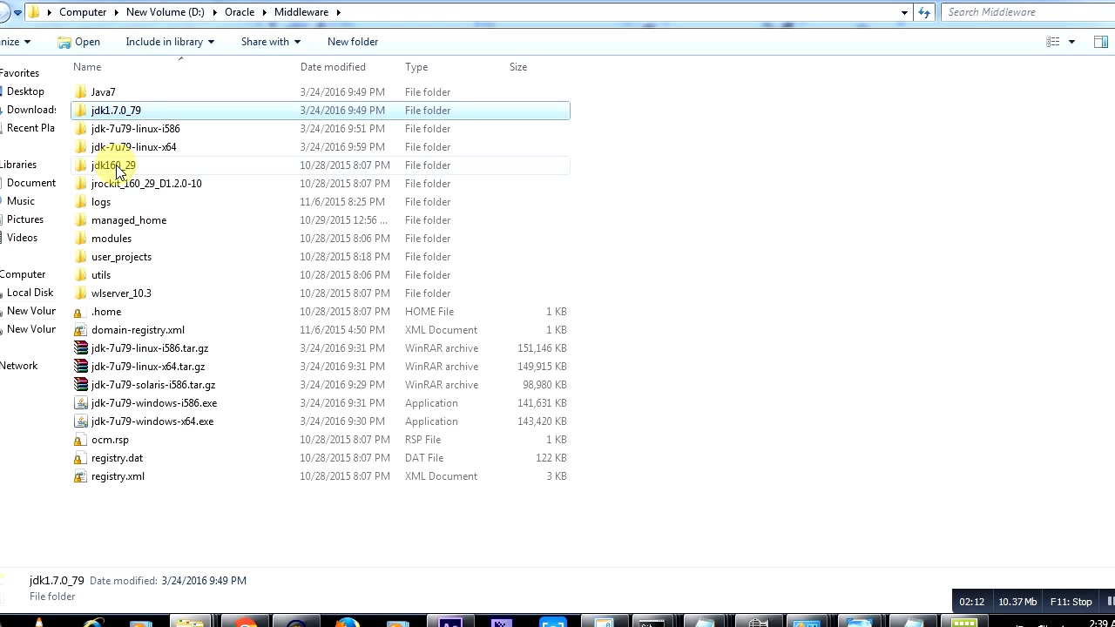
double_click(132, 110)
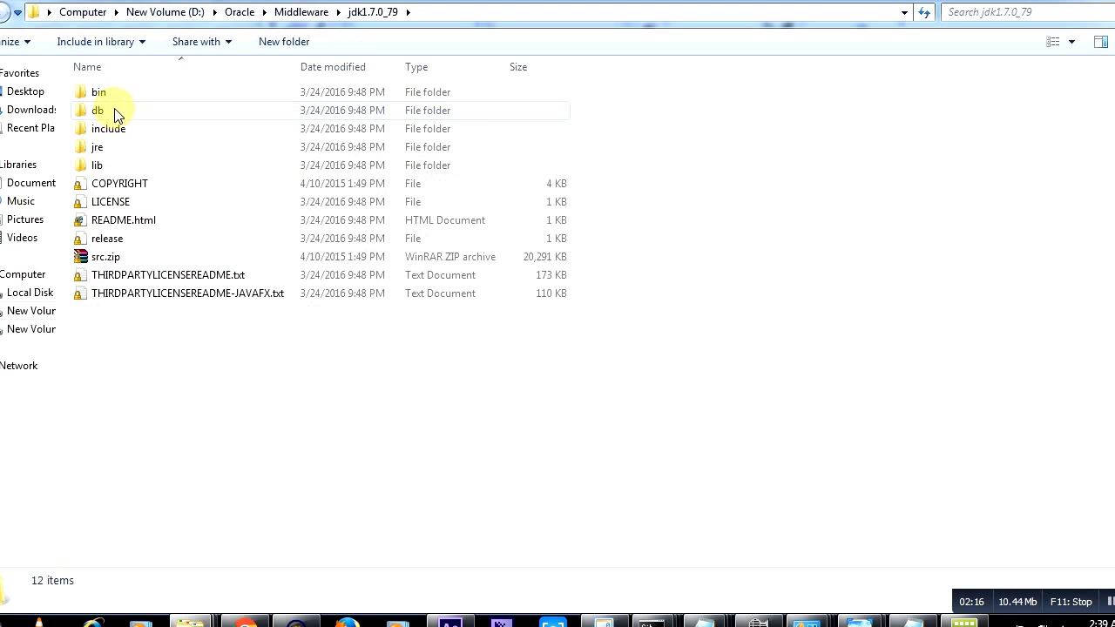
double_click(112, 93)
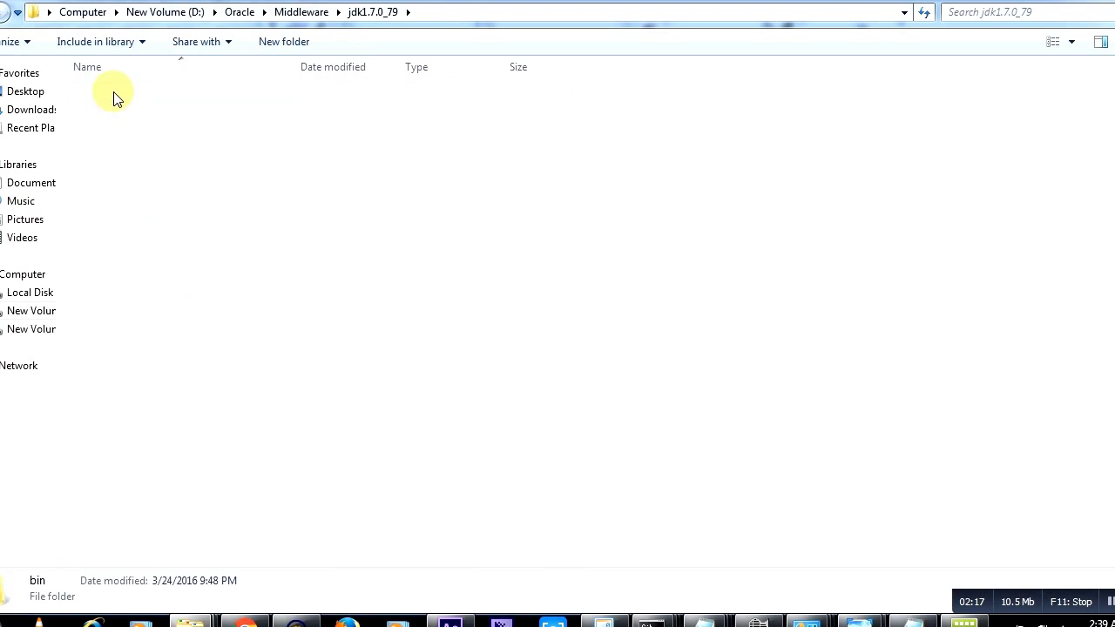
left_click(460, 12)
key("ctrl+c")
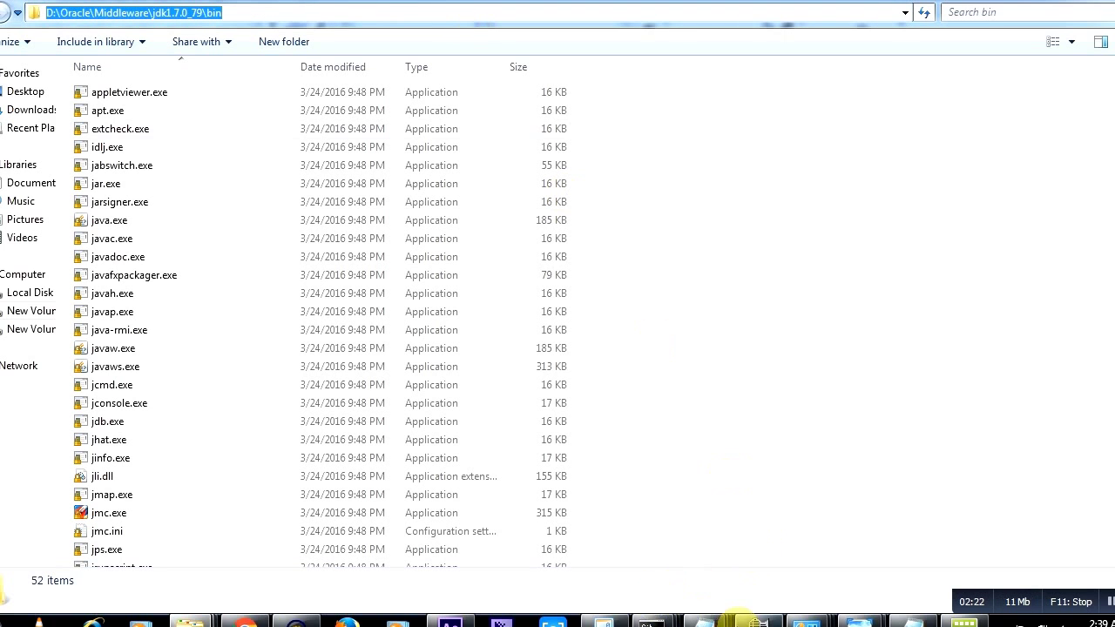
Step: Open java.exe from the pasted jdk1.7.0_79 bin path in Notepad, showing All Files (*.*)
mouse_move(705, 620)
left_click(876, 542)
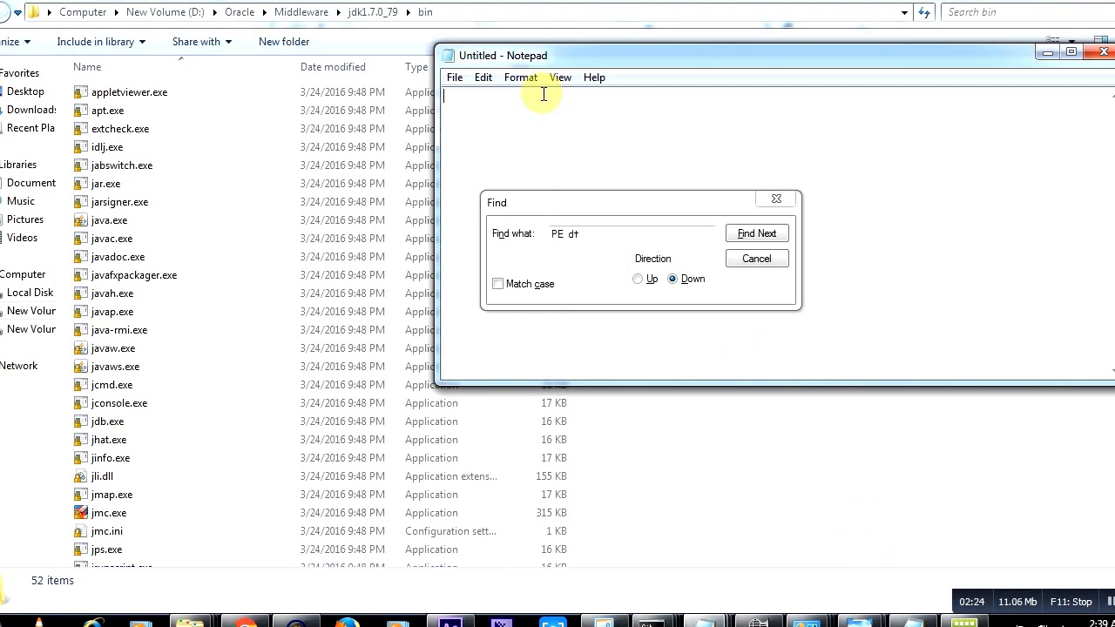
left_click(456, 79)
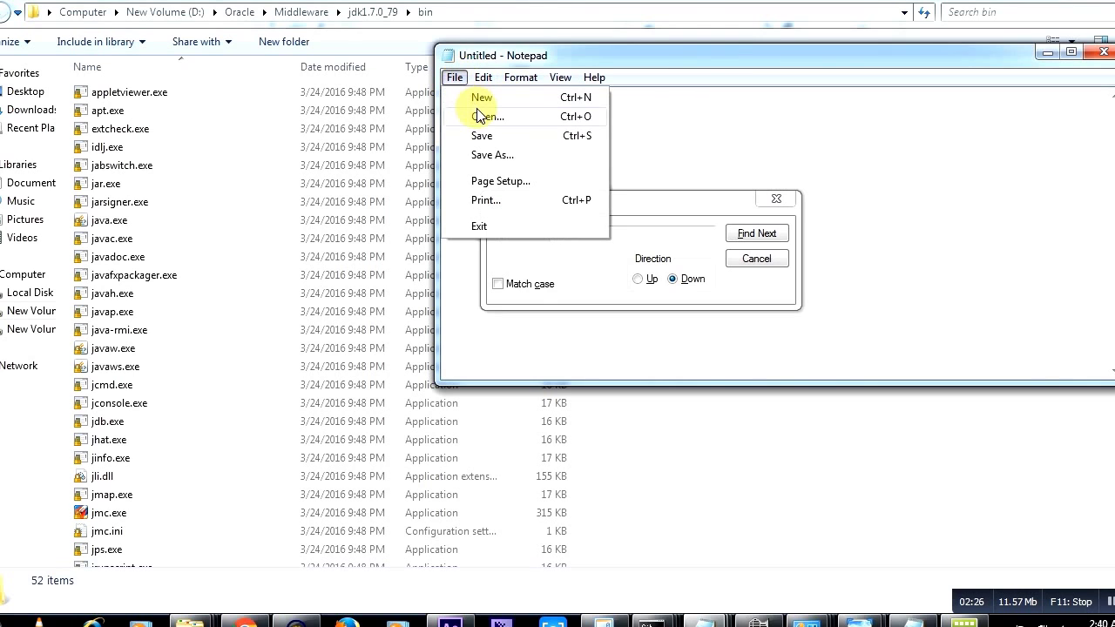
left_click(482, 118)
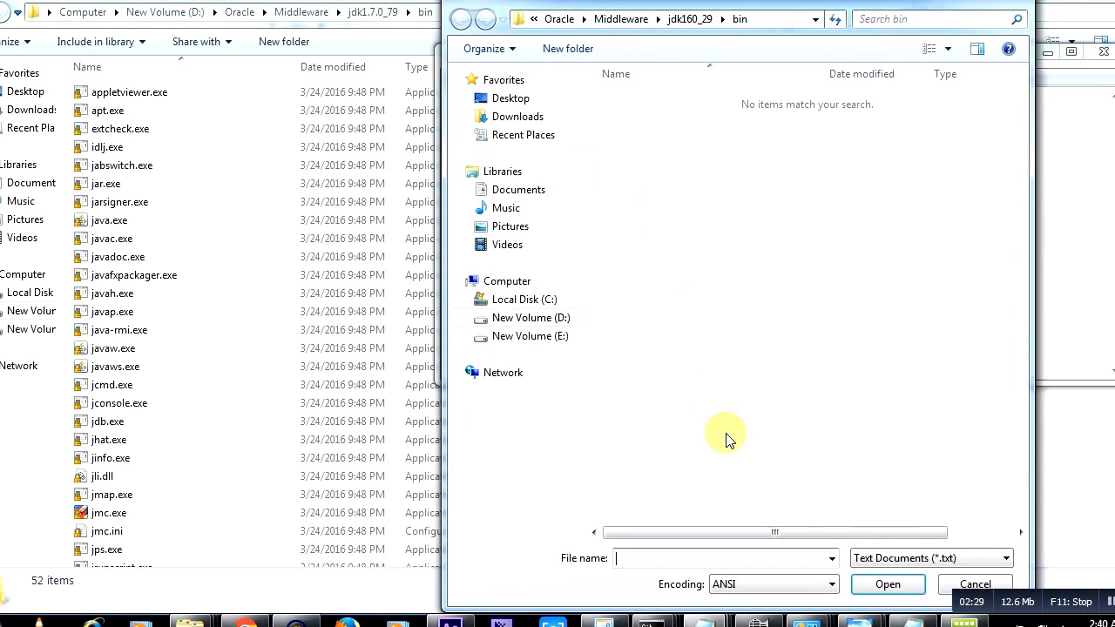
key("ctrl+v")
key("Return")
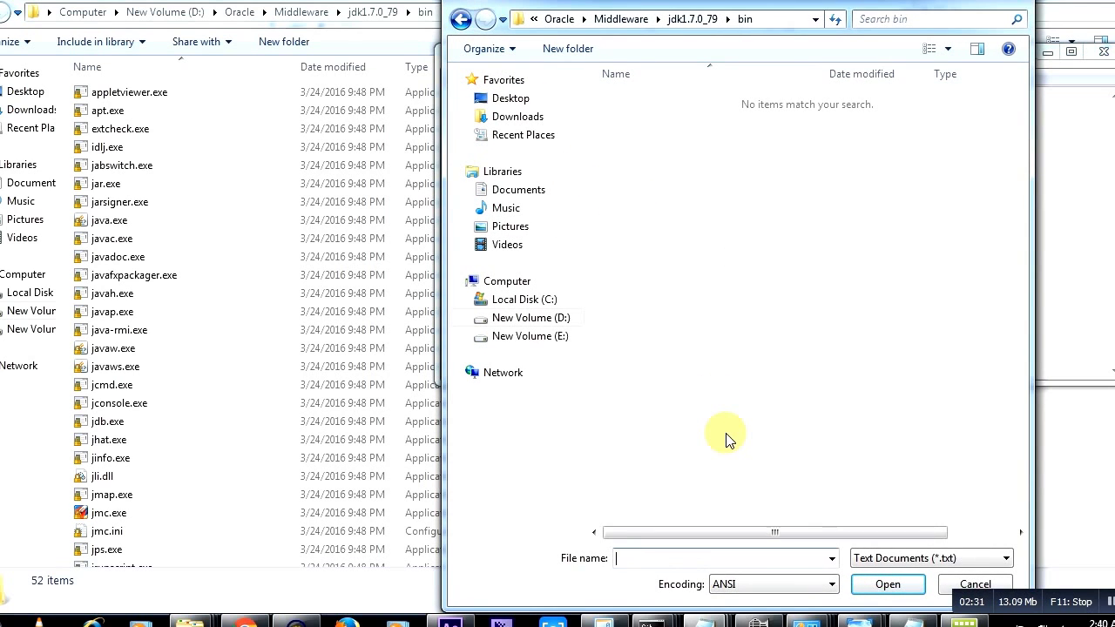
left_click(963, 560)
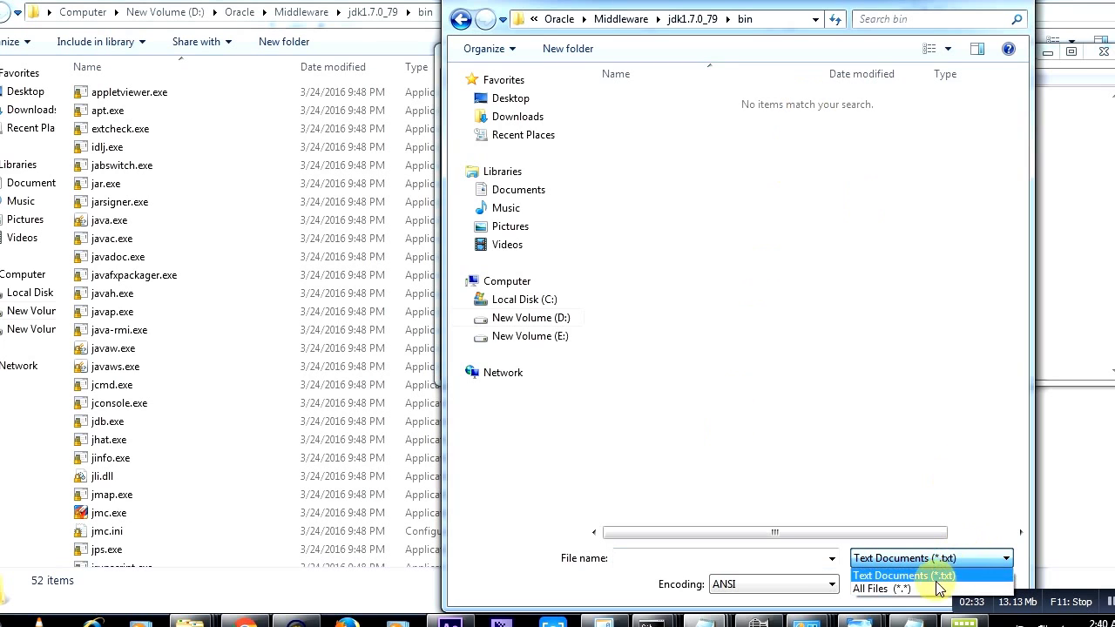
left_click(923, 574)
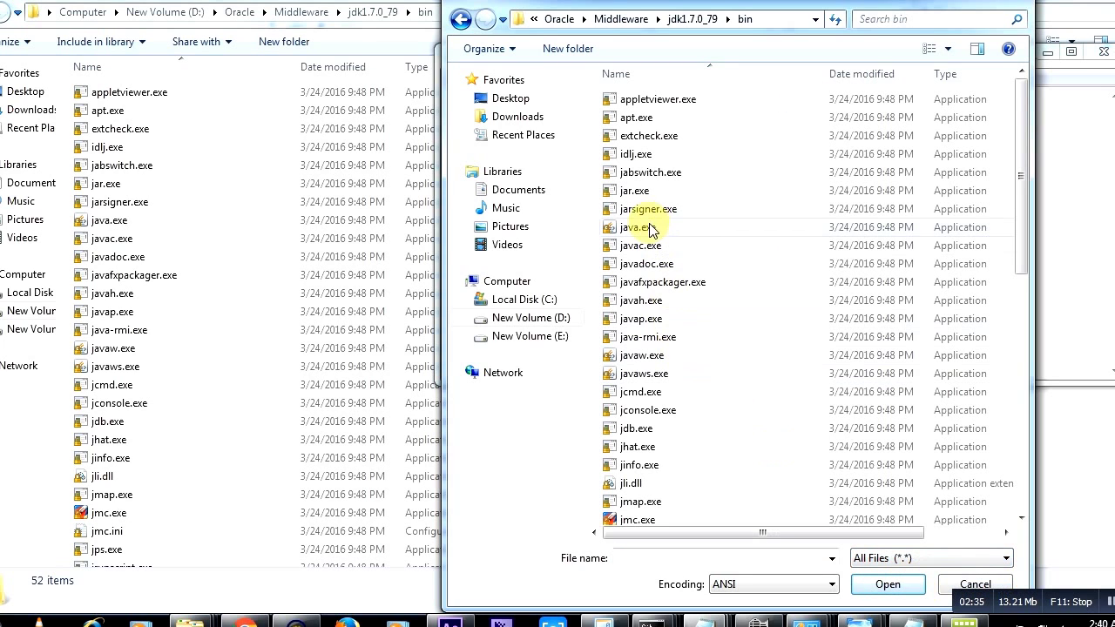
left_click(649, 228)
left_click(888, 586)
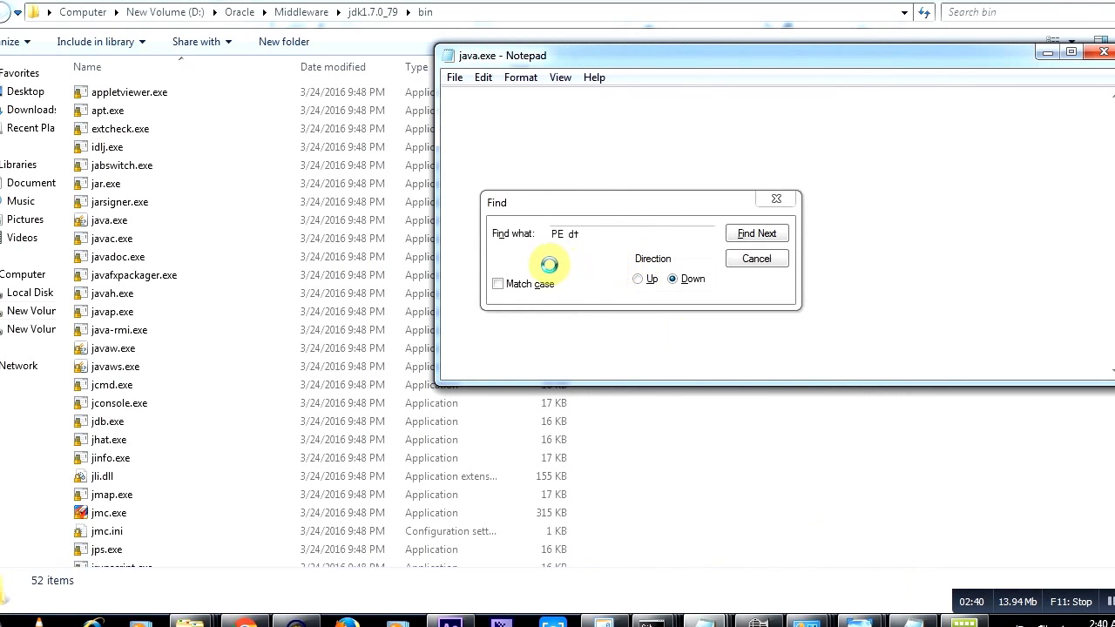
Step: Select the full x64 signature 'PE d†' in the reference notes
mouse_move(710, 617)
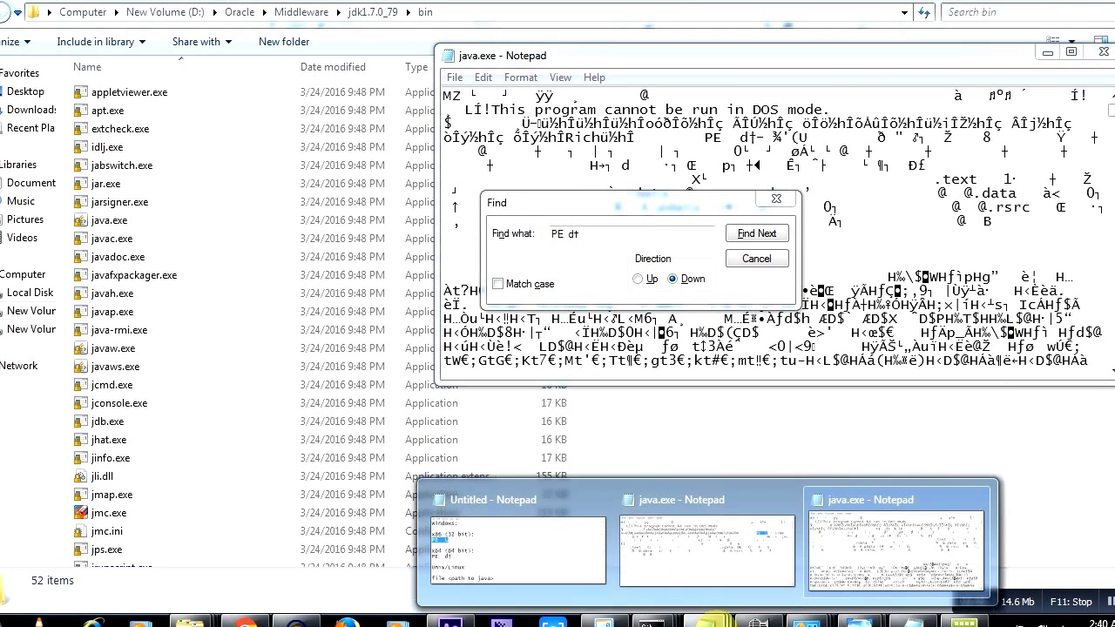
left_click(571, 558)
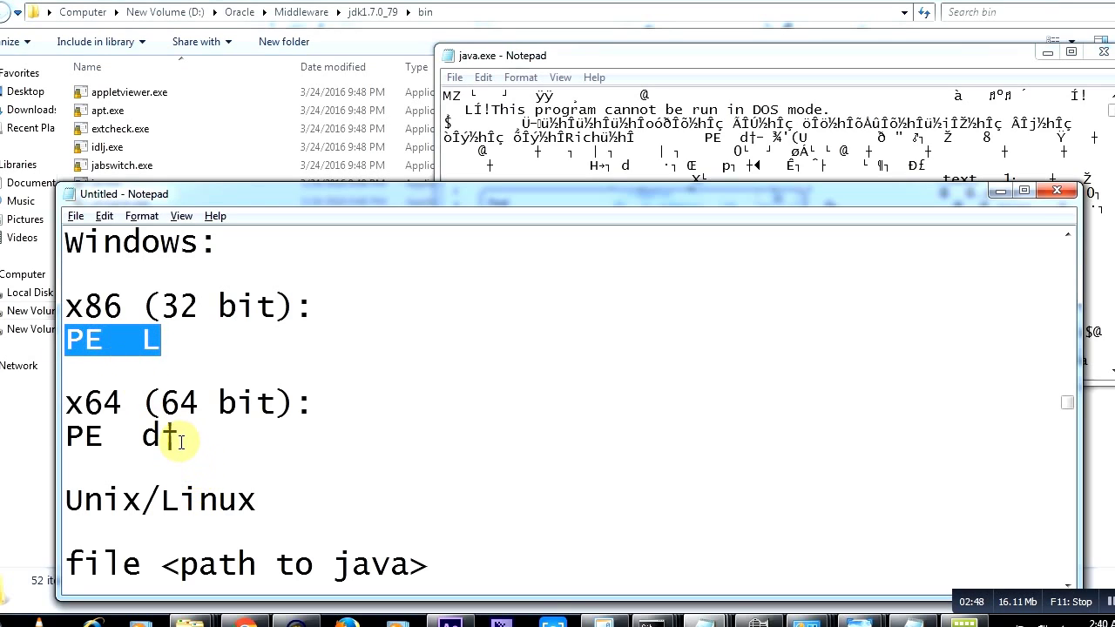
mouse_move(179, 442)
left_mouse_down()
mouse_move(58, 433)
mouse_move(192, 445)
left_mouse_up()
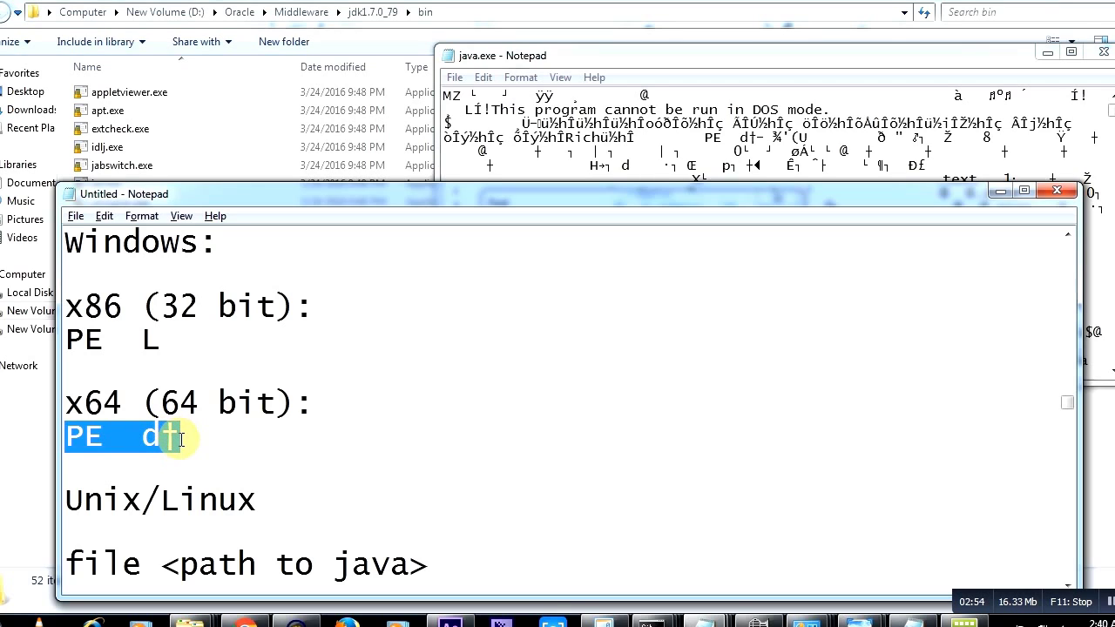
left_click(205, 436)
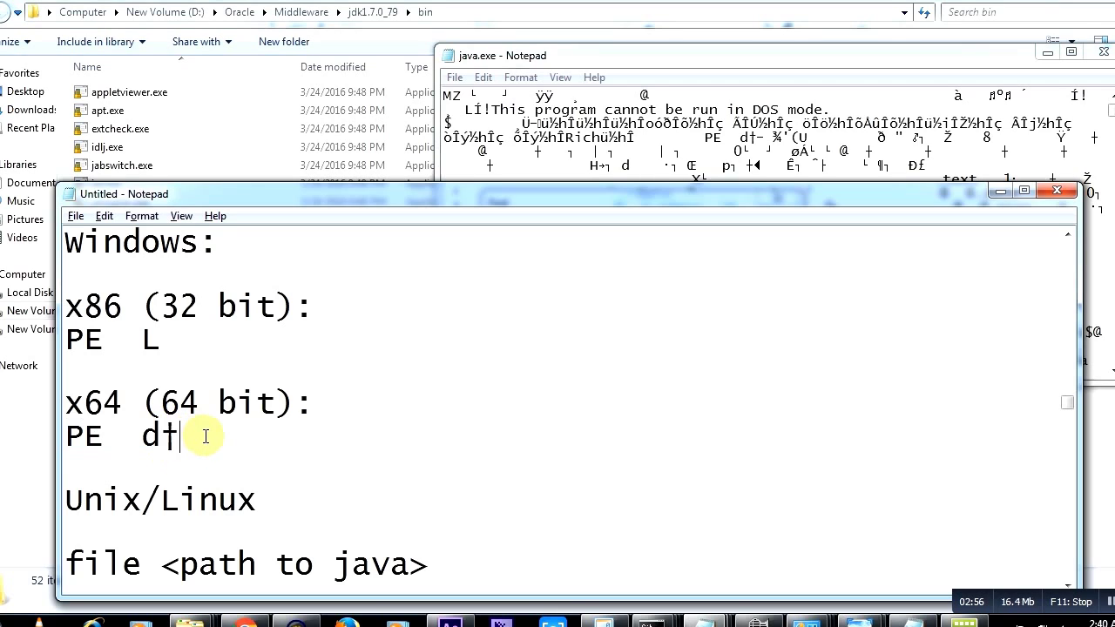
left_click_drag(162, 435, 182, 436)
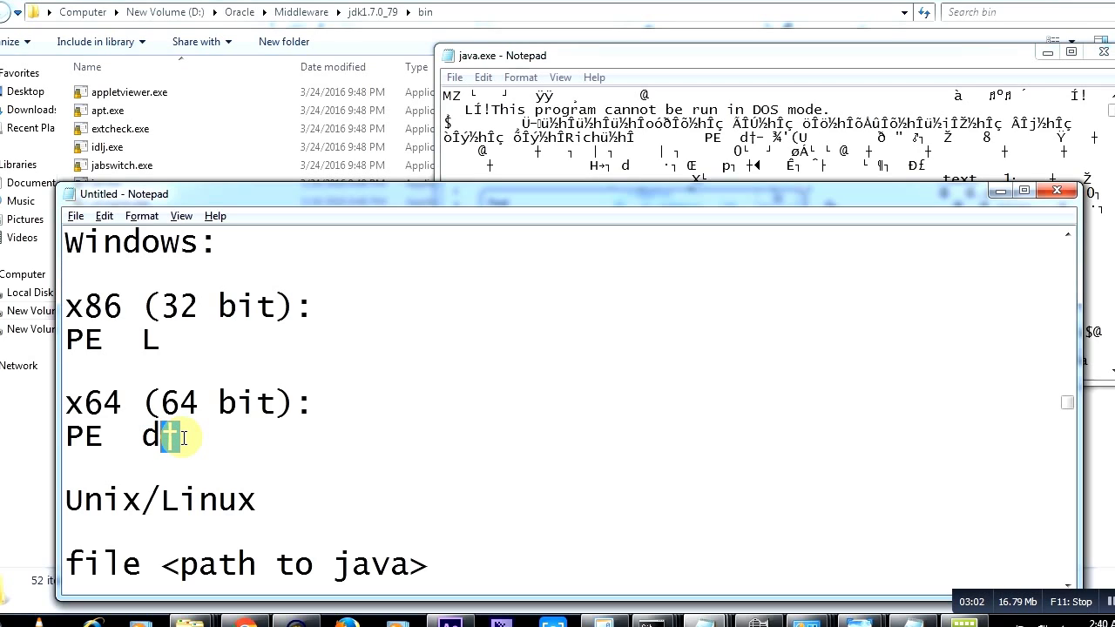
left_click_drag(182, 437, 62, 433)
key("ctrl+c")
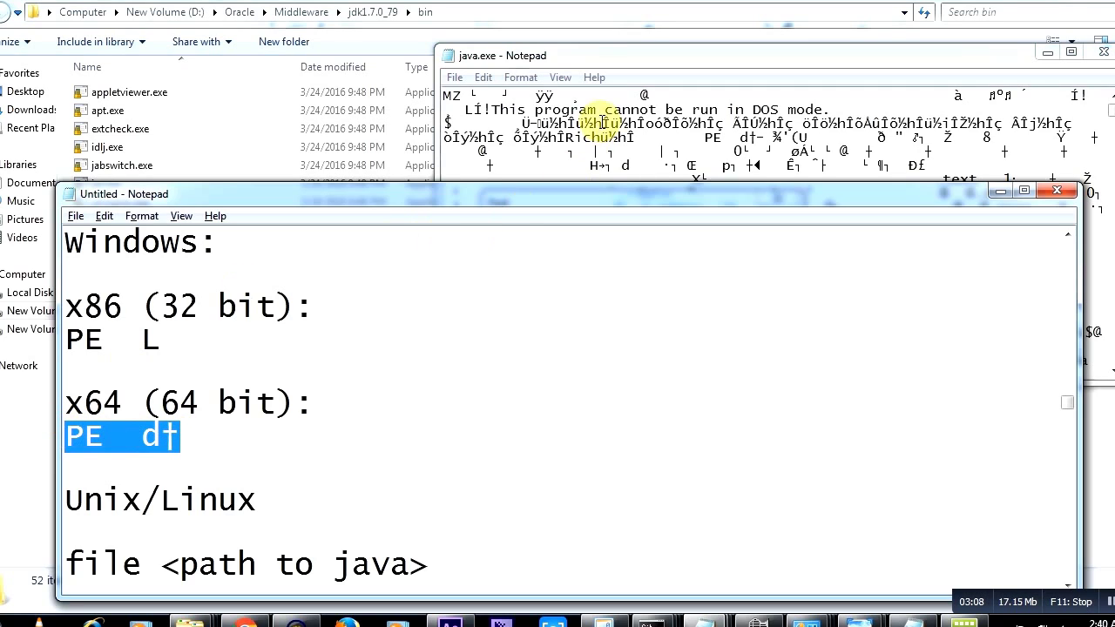
Step: Search the jdk1.7.0_79 java.exe for the pasted 'PE d†' signature with Find Next
left_click(602, 122)
key("ctrl+f")
key("ctrl+v")
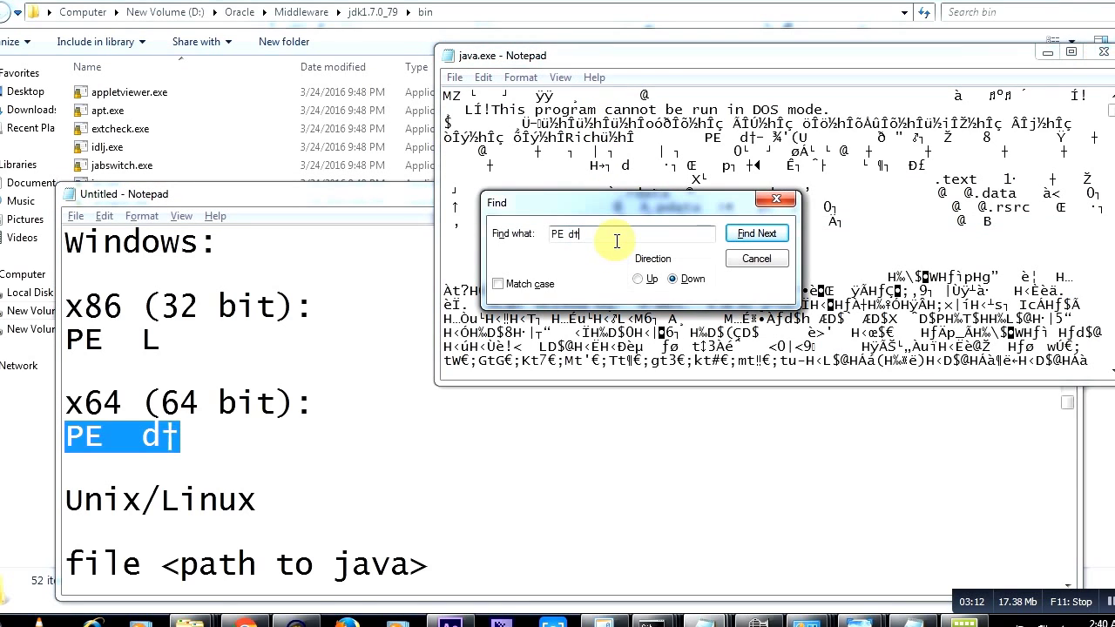
double_click(616, 241)
left_click(616, 241)
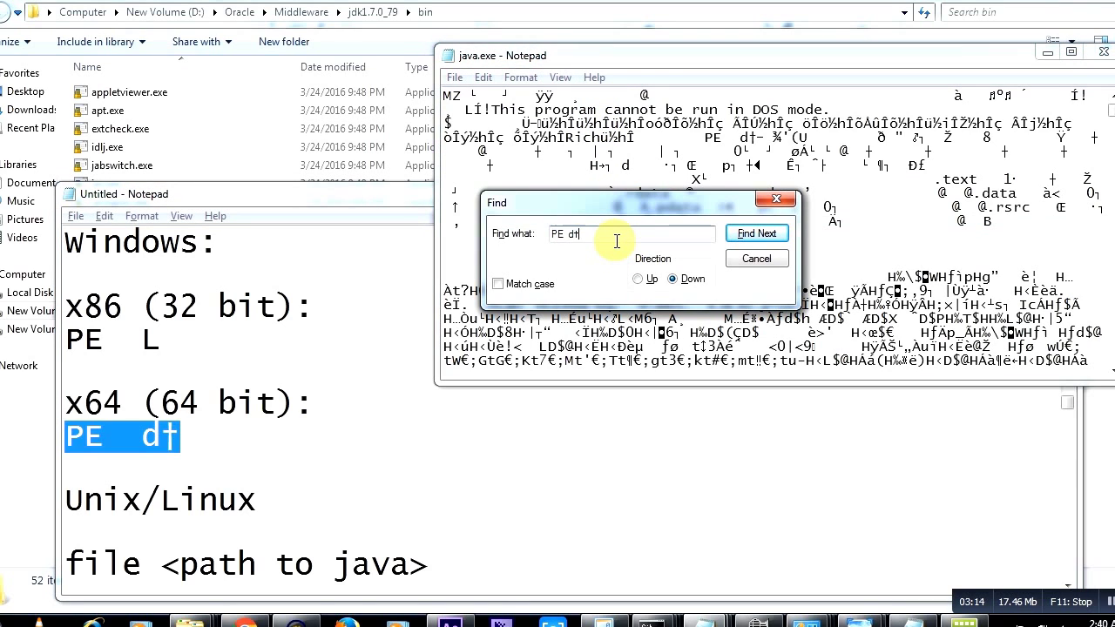
left_click(756, 232)
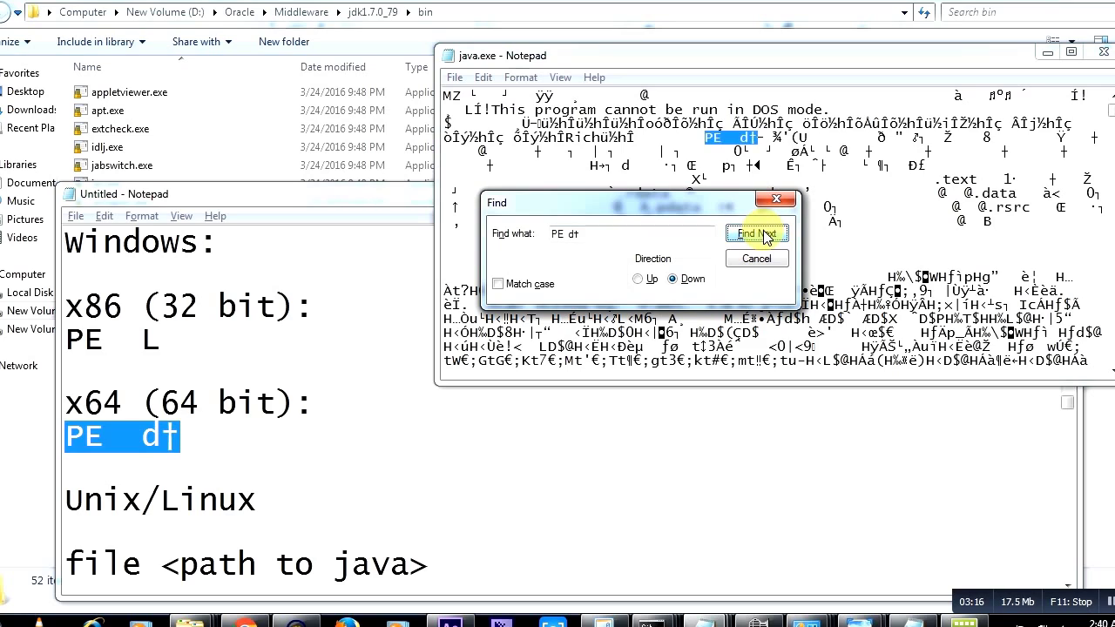
left_click(710, 136)
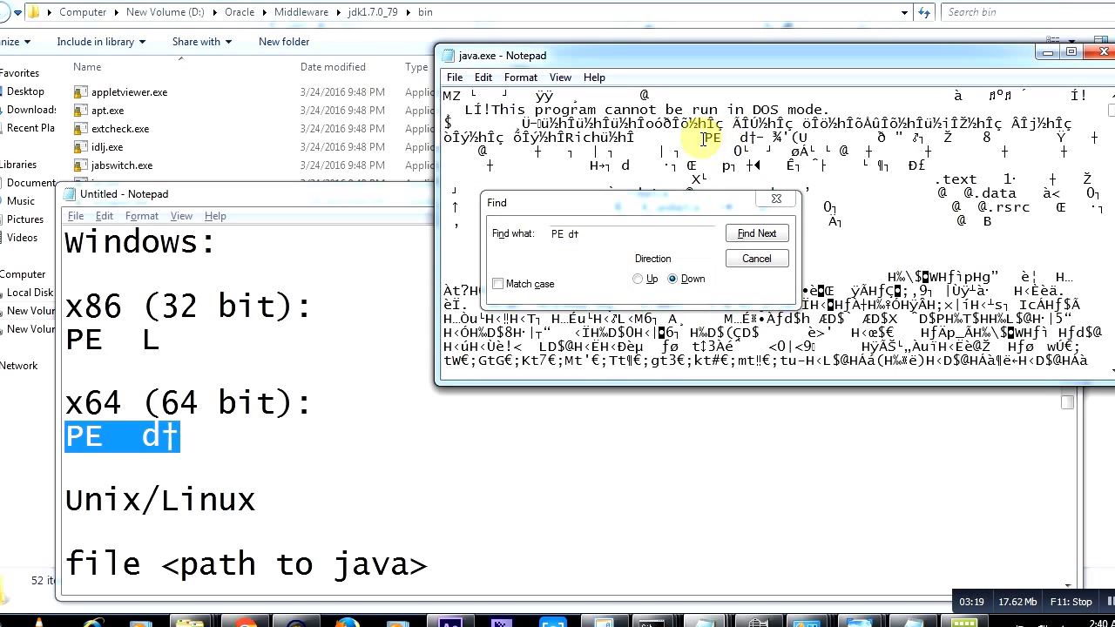
Step: Highlight the 'PE d†' match in java.exe, then bring the reference notes forward
left_click_drag(703, 136, 759, 140)
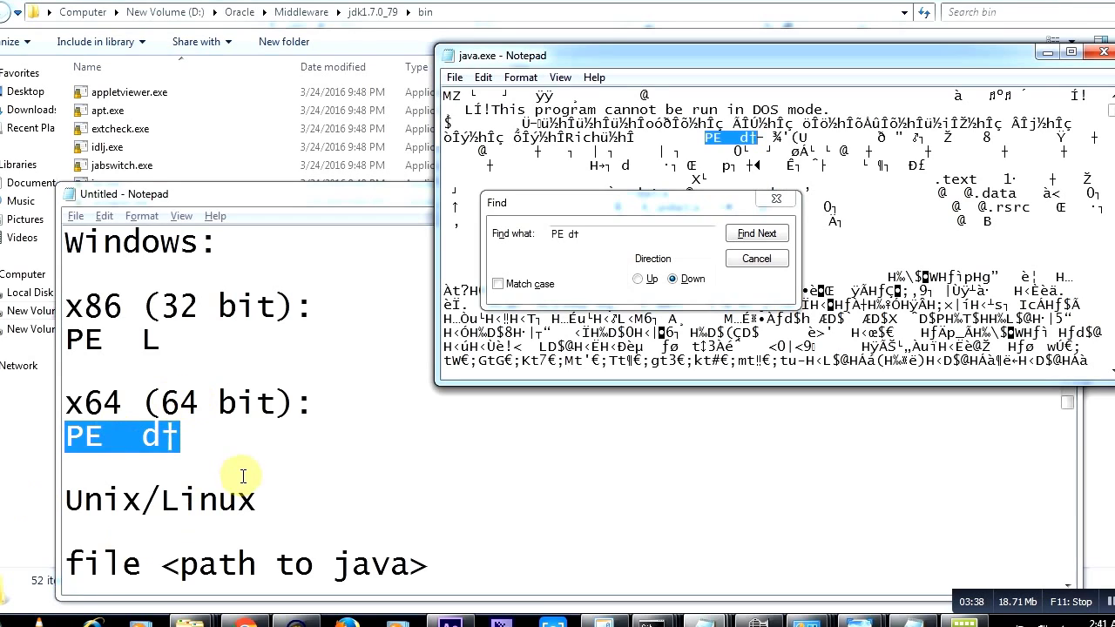
left_click(255, 501)
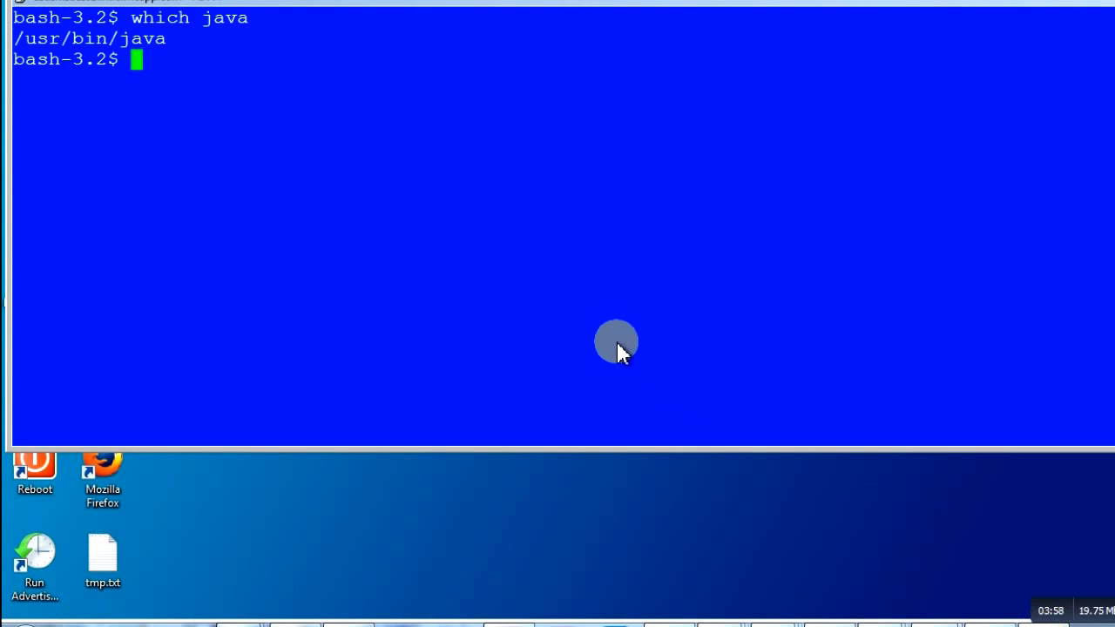
Step: Run 'file /usr/bin/java' in bash and highlight '32-bit' in the ELF SPARC result
double_click(109, 36)
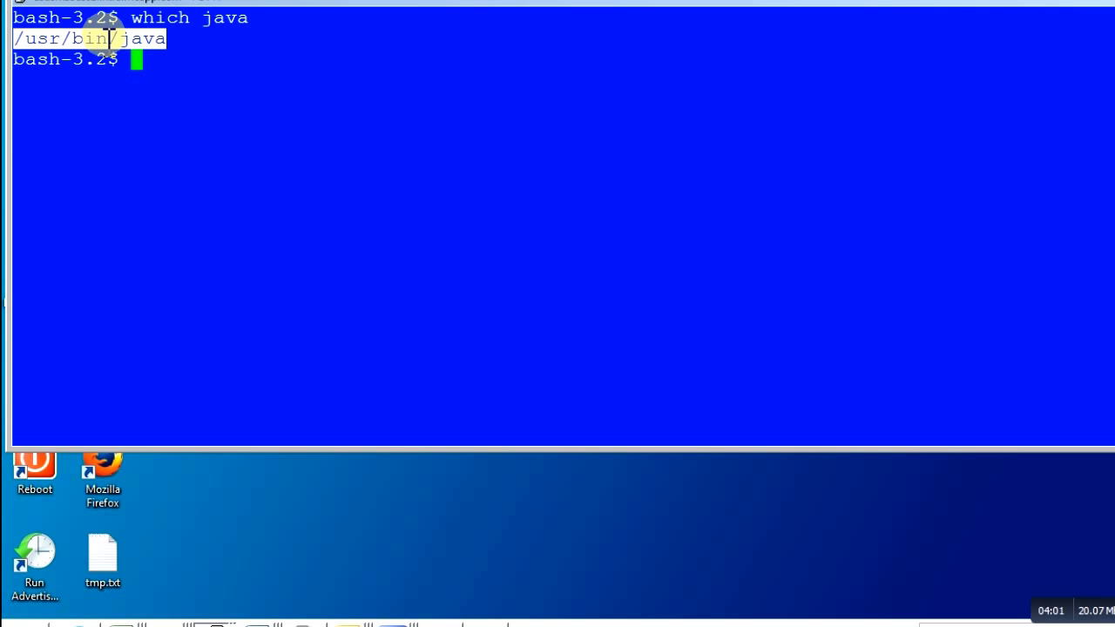
type("file")
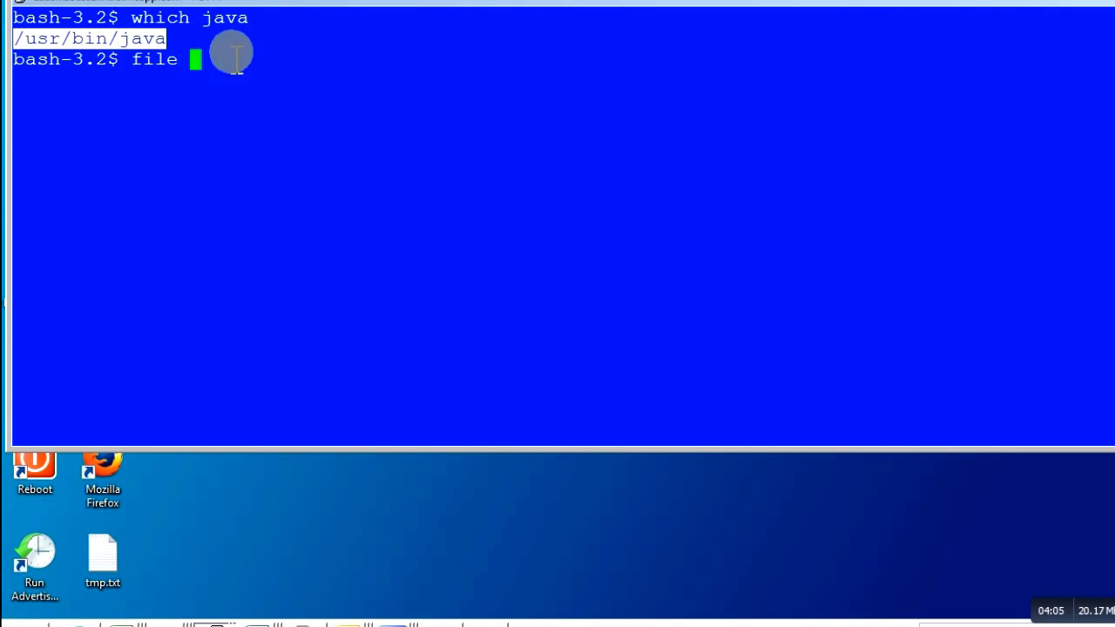
right_click(311, 96)
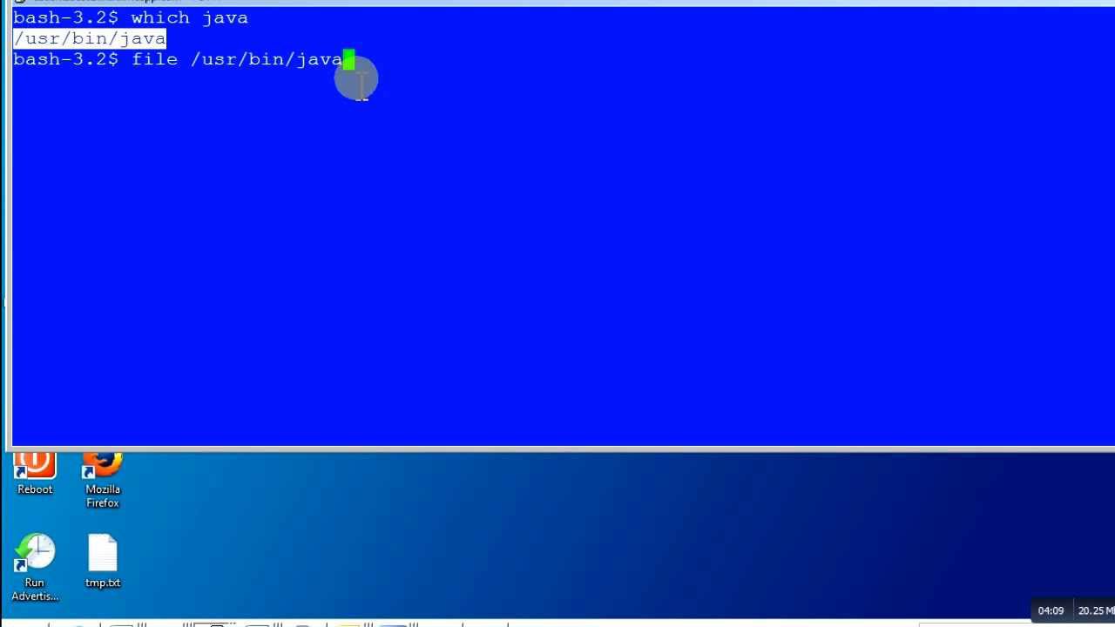
key("Return")
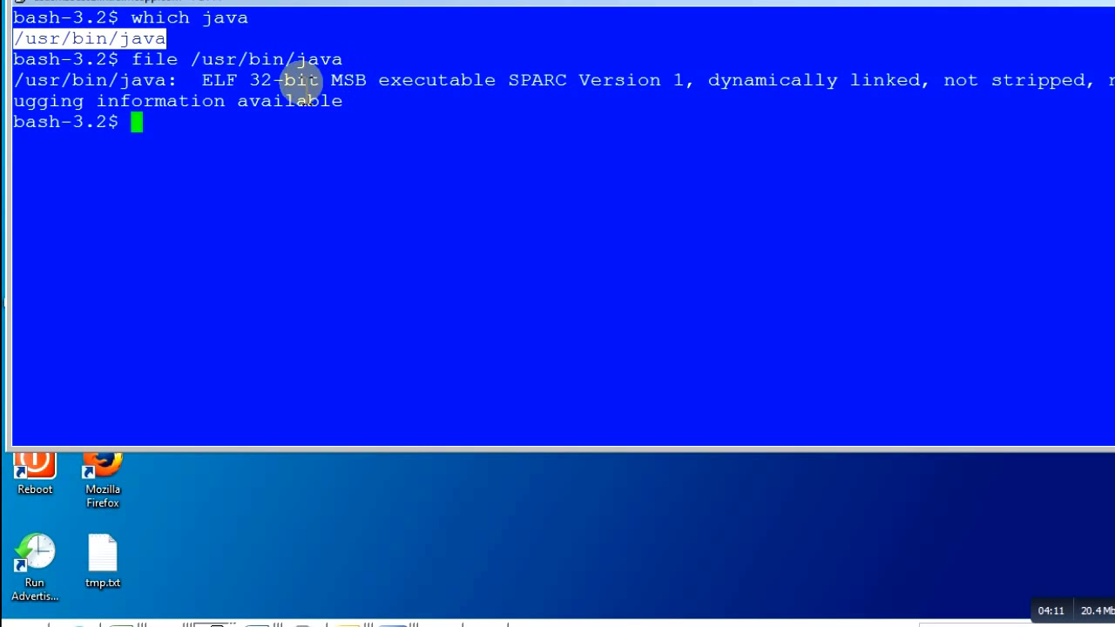
double_click(258, 81)
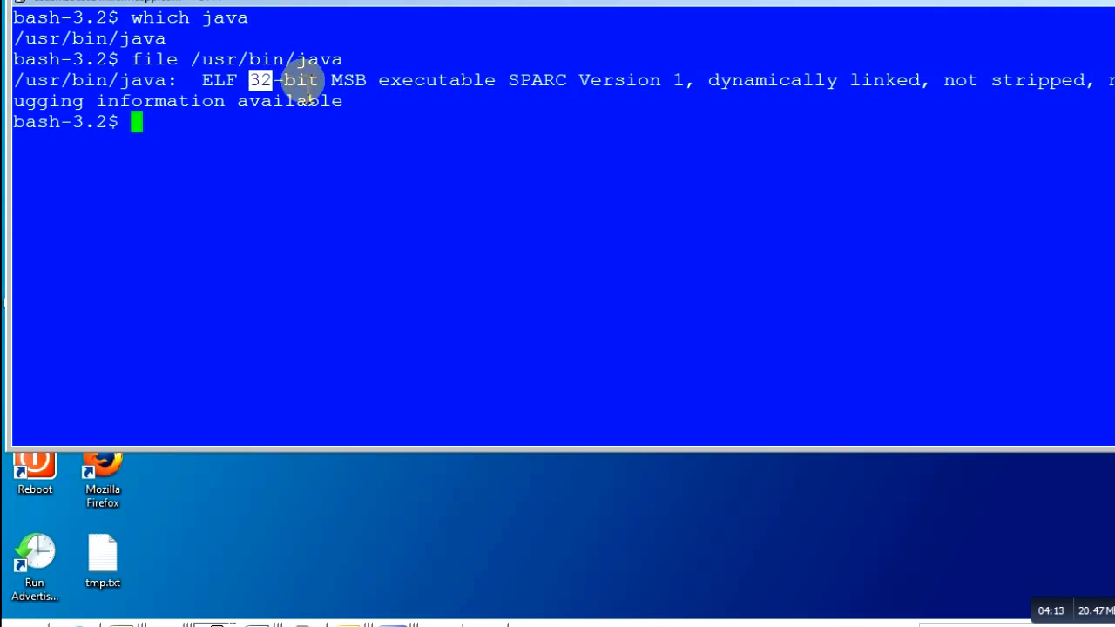
left_click_drag(303, 84, 331, 81)
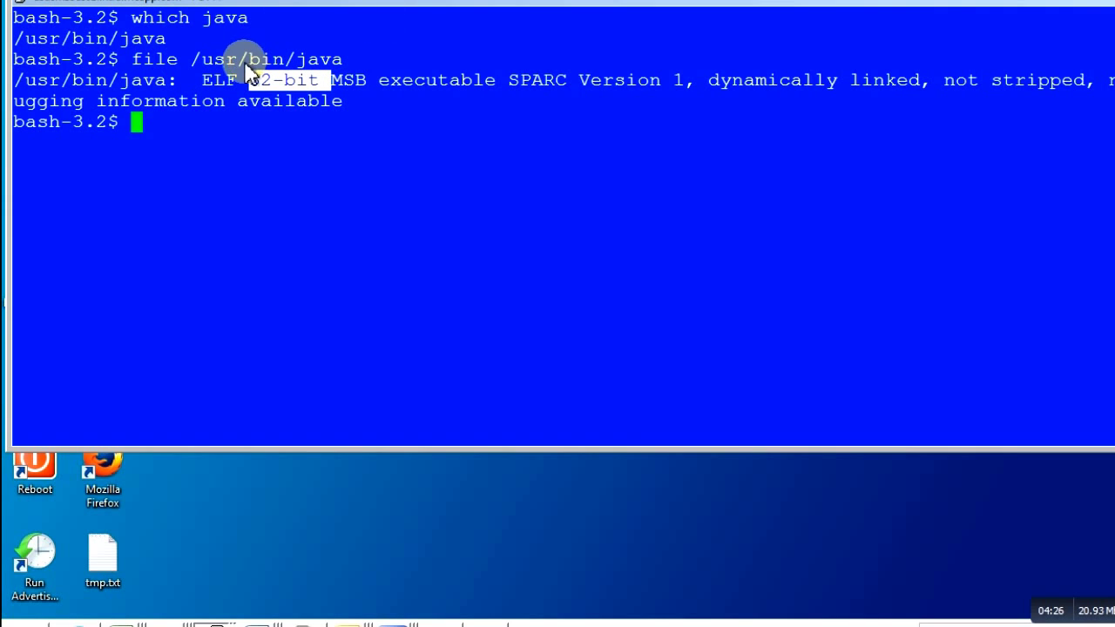
double_click(156, 60)
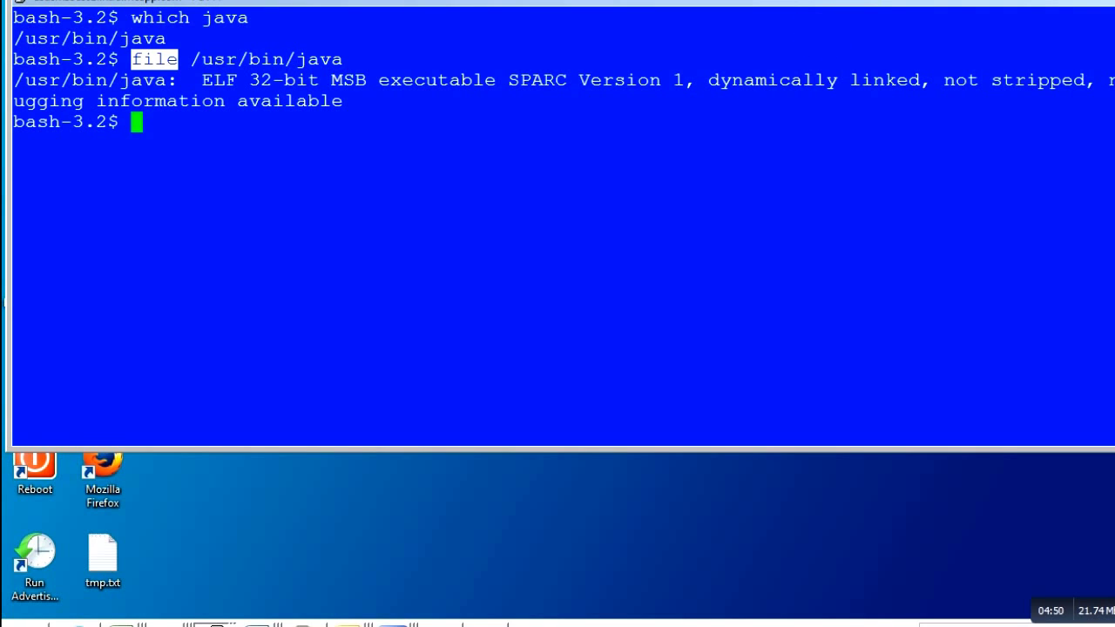
Step: Switch from the bash terminal back to the Notepad reference notes
key("alt+Tab")
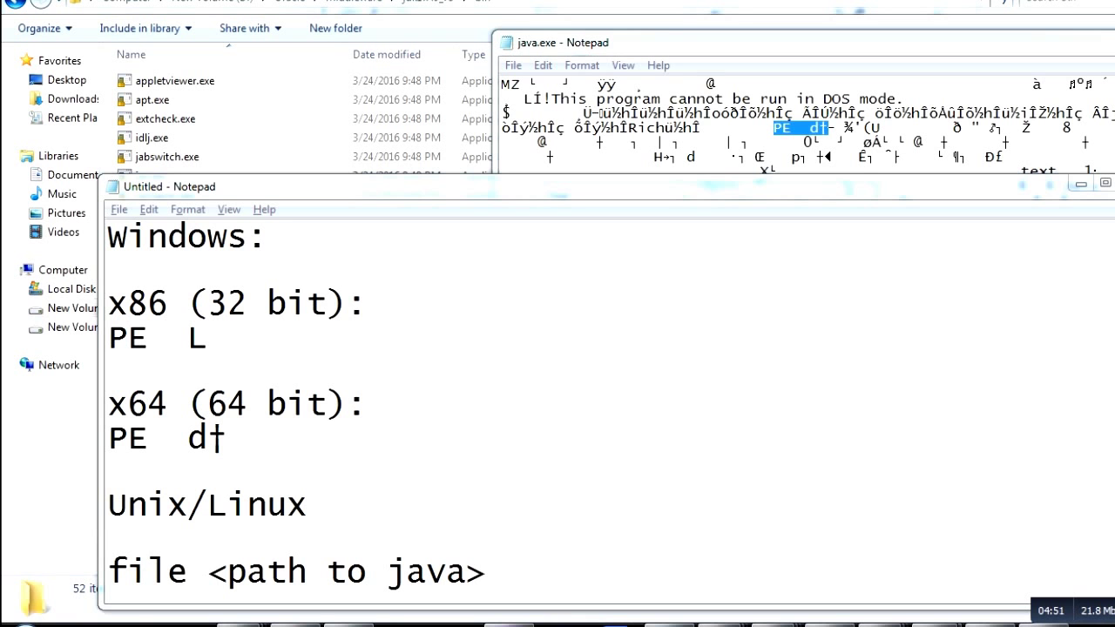